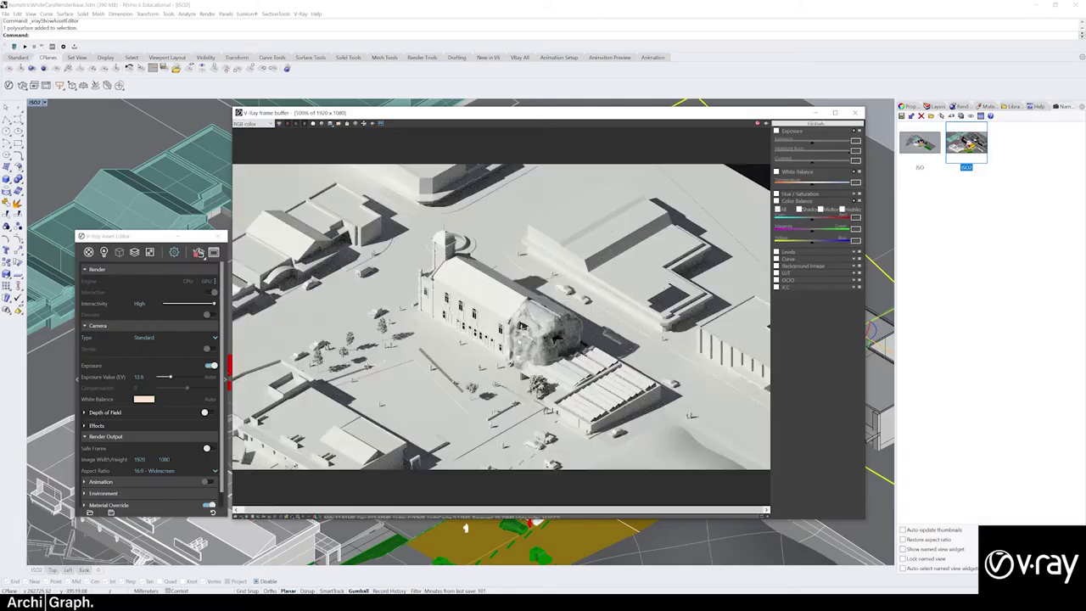
mouse_move(602, 116)
left_mouse_down()
mouse_move(618, 121)
mouse_move(601, 136)
left_mouse_up()
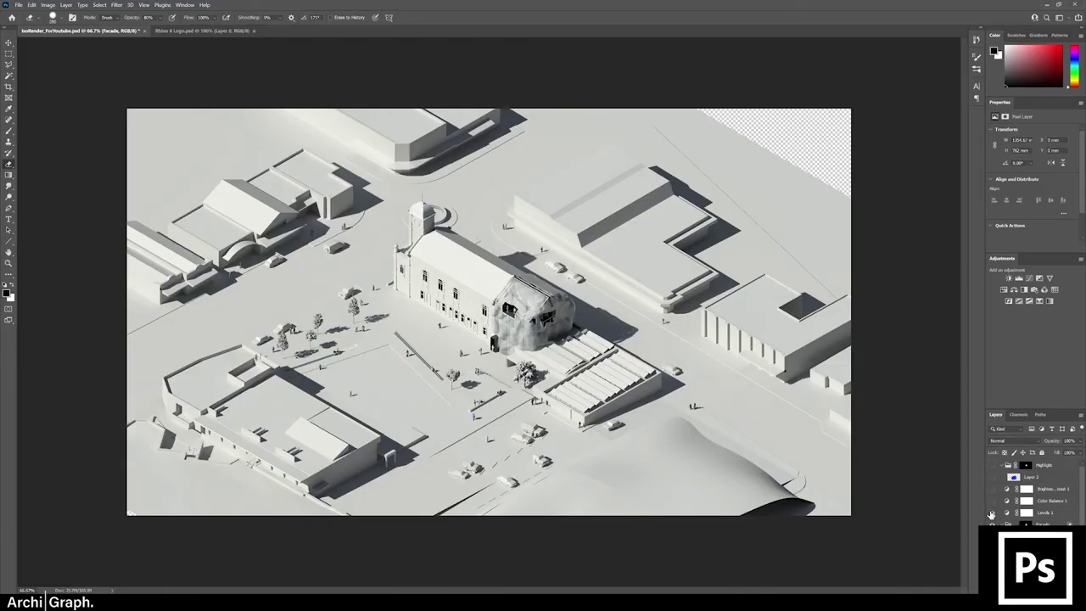
left_click(995, 477)
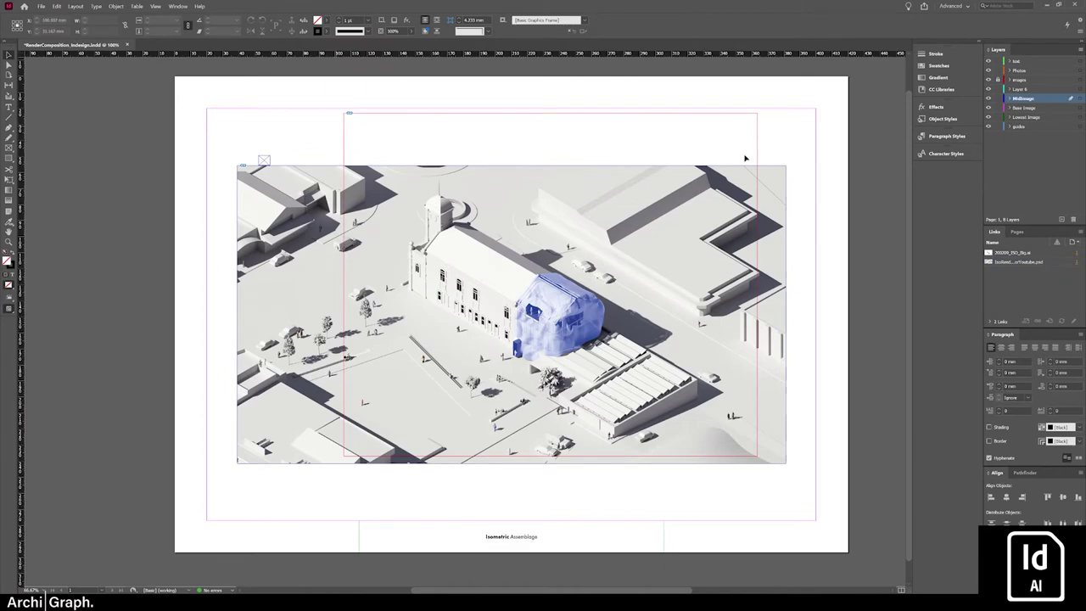
left_click(528, 124)
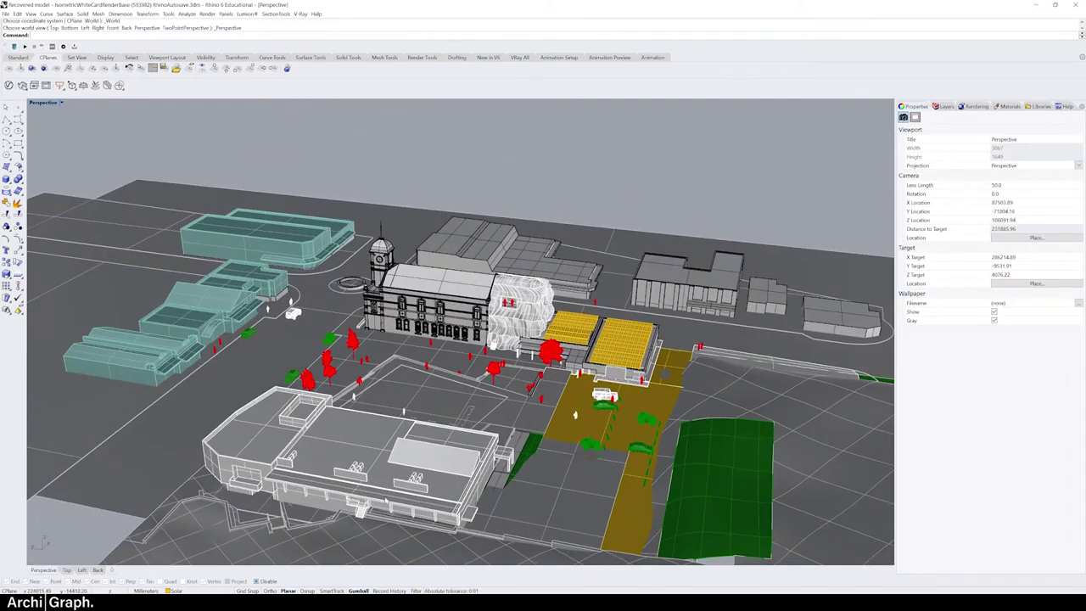
Set the perspective viewport's display mode to Arctic
left_click_drag(399, 498, 316, 333)
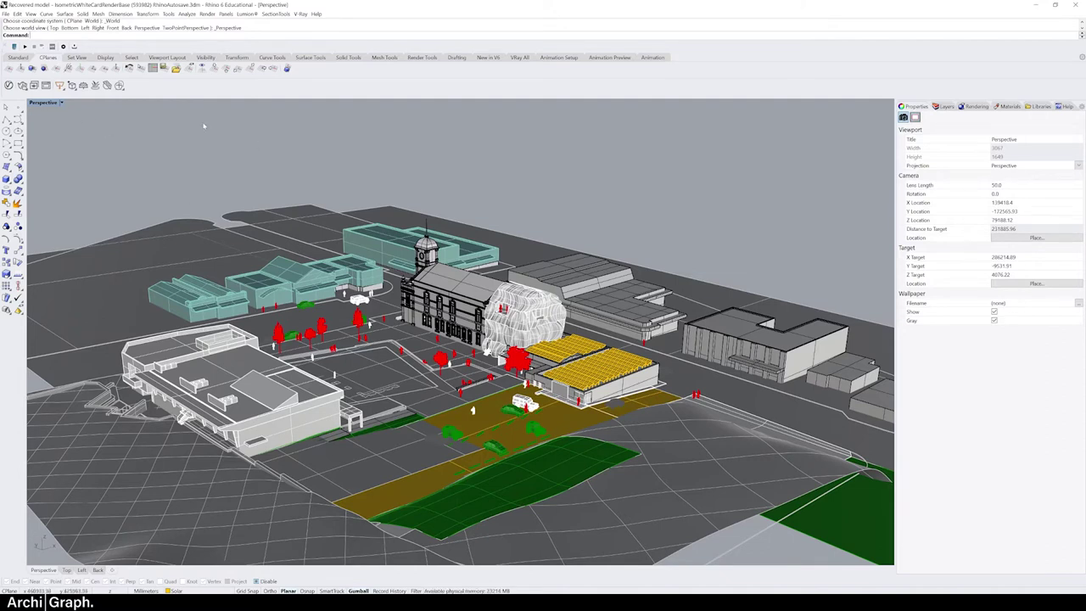
left_click(67, 73)
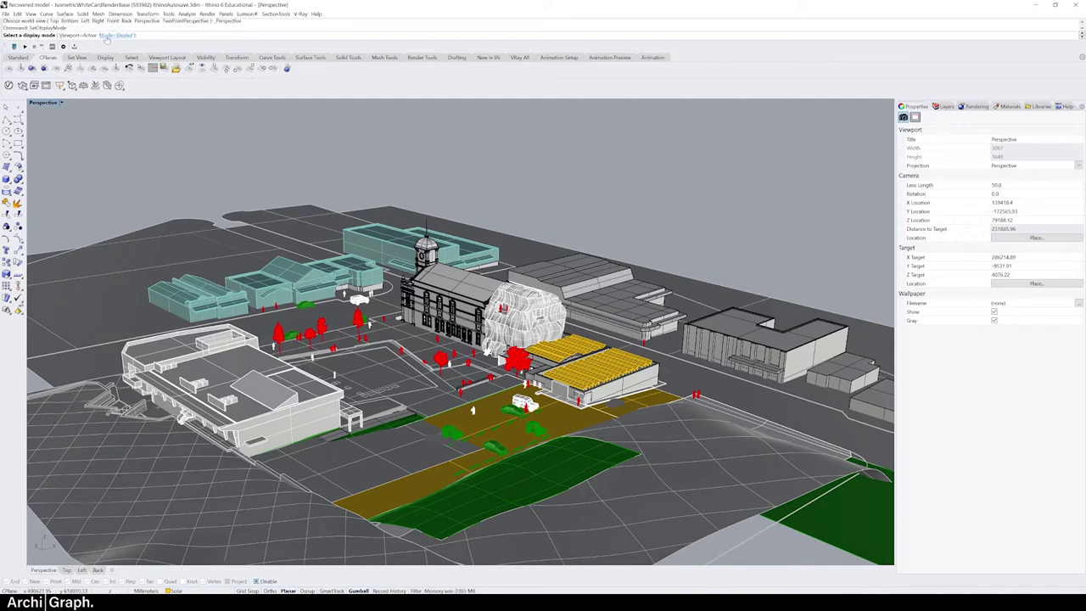
left_click(114, 36)
left_click(212, 36)
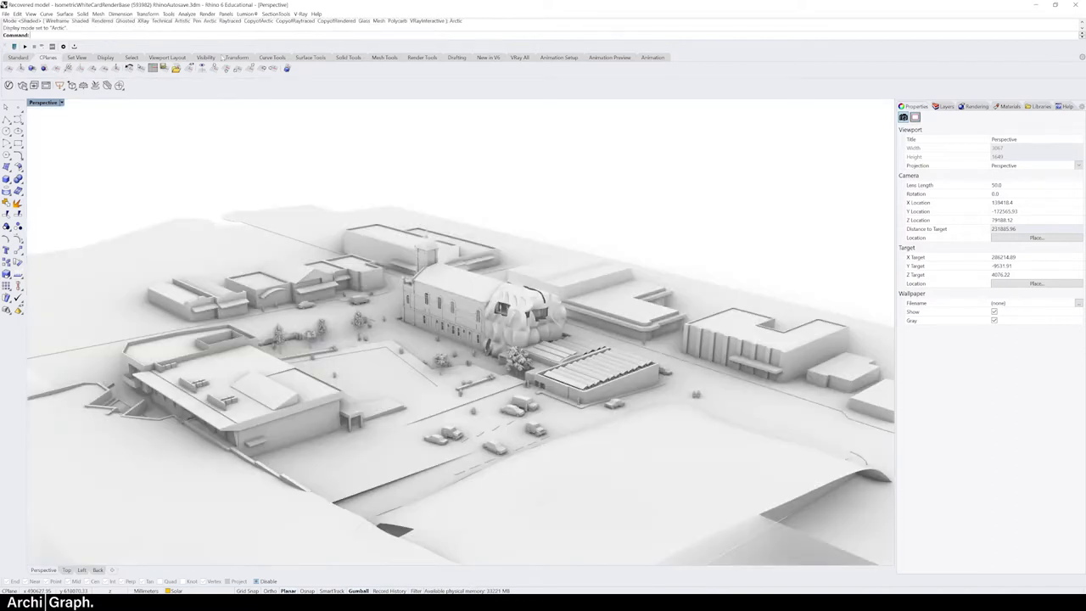
left_click(43, 102)
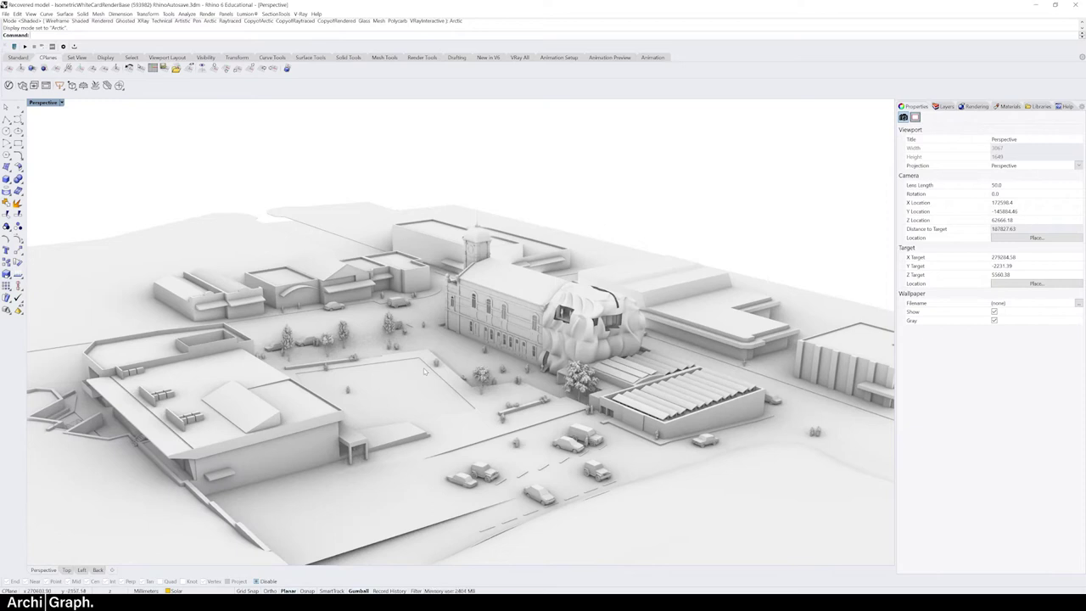
Set the viewport to the SW isometric view and frame the clock-tower building
left_click_drag(424, 371, 477, 353)
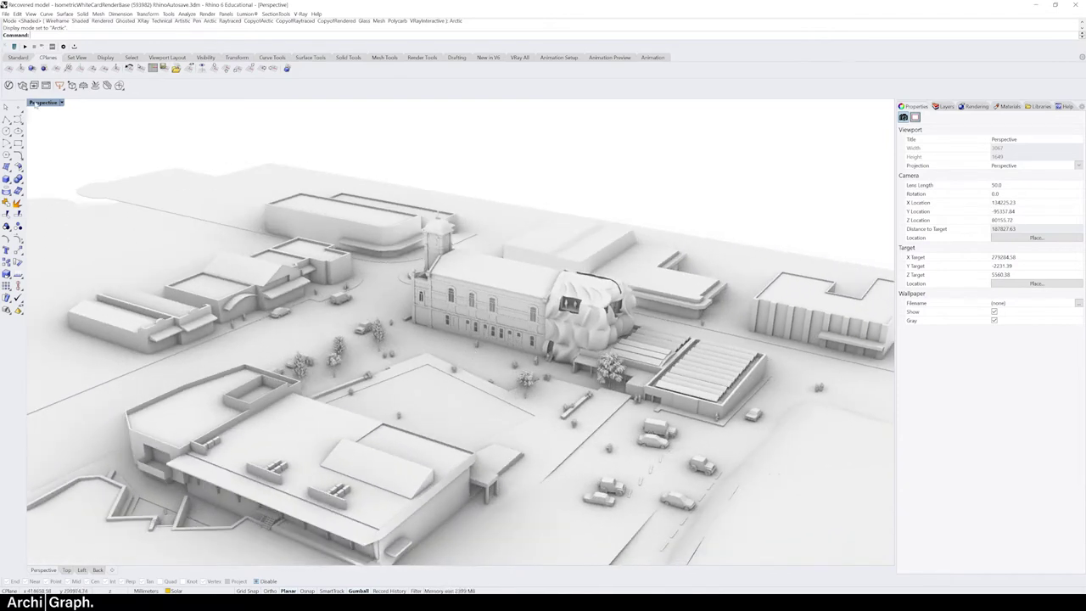
left_click(37, 102)
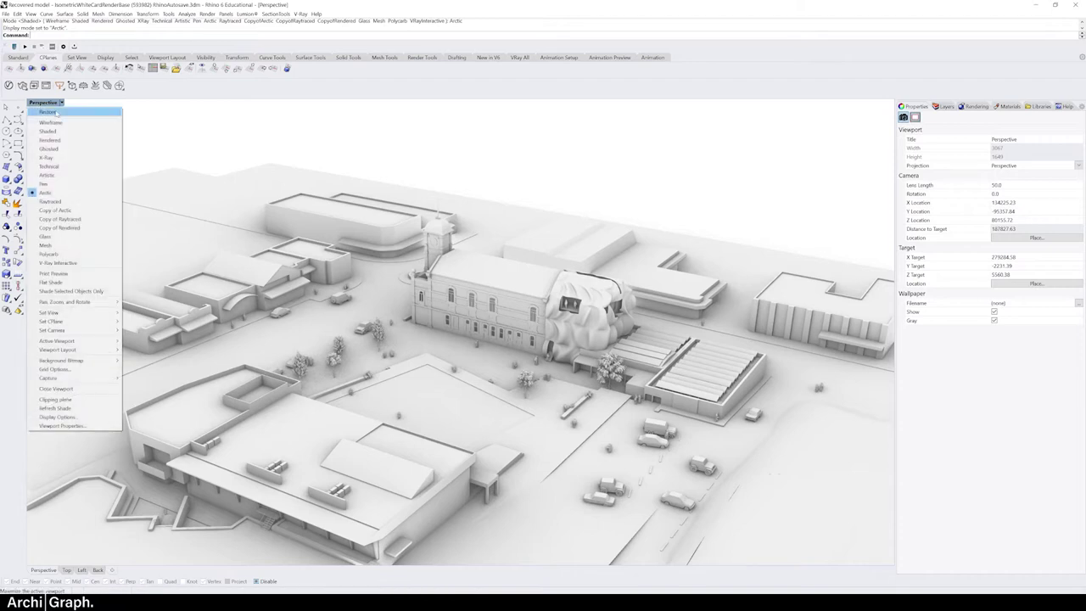
mouse_move(102, 313)
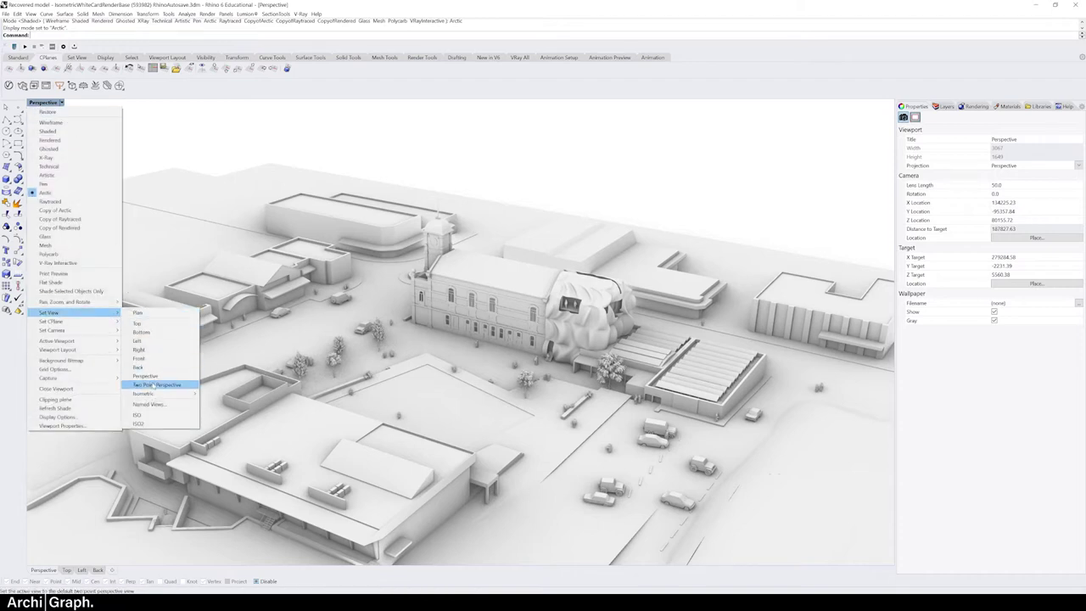
mouse_move(183, 394)
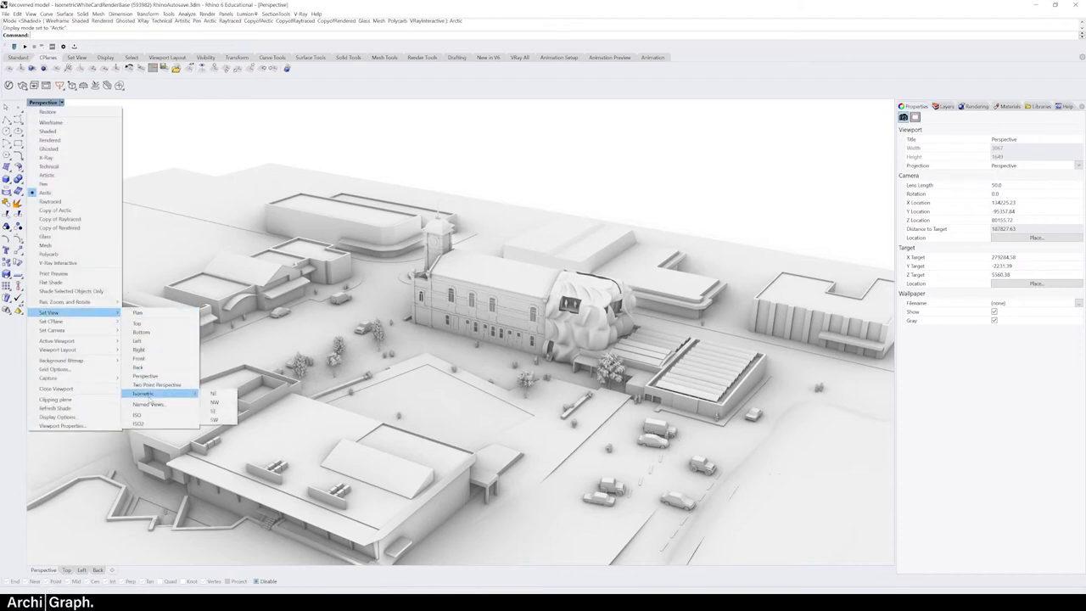
left_click(214, 419)
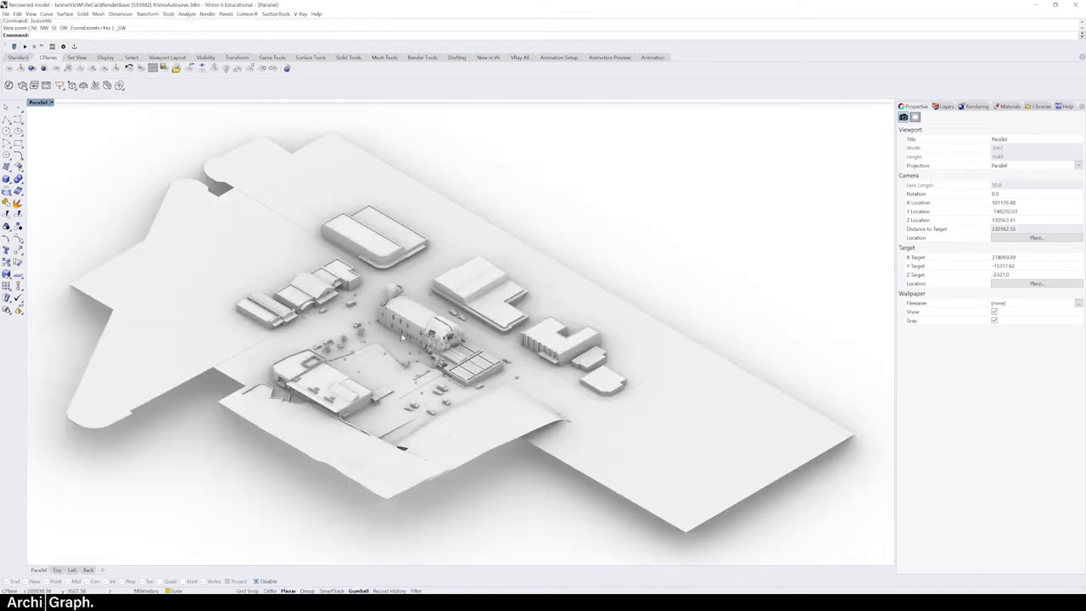
scroll(378, 348, "up", 4)
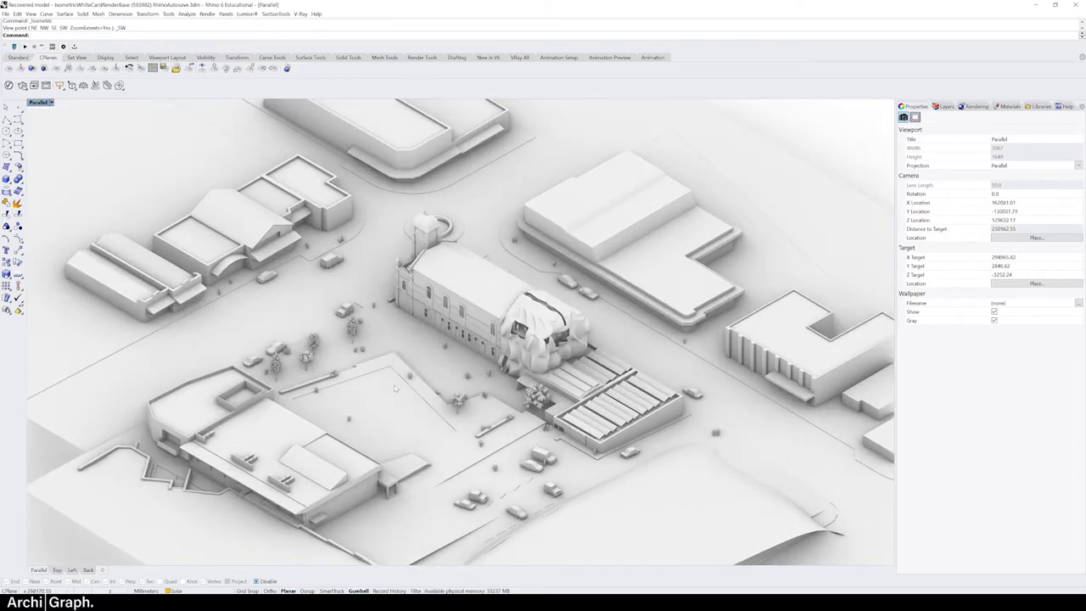
scroll(453, 416, "up", 3)
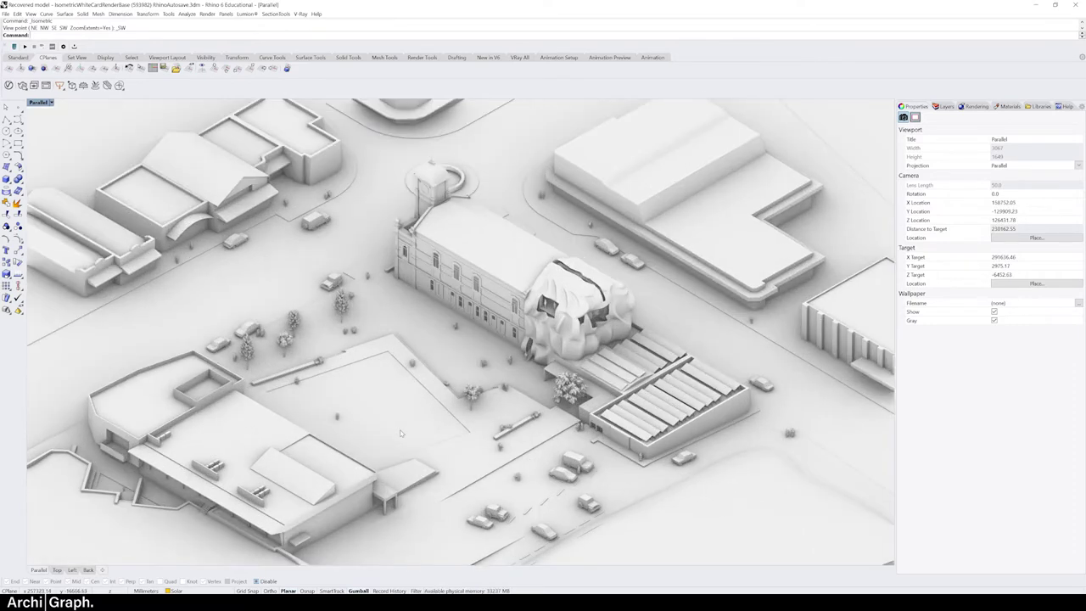
scroll(455, 383, "up", 1)
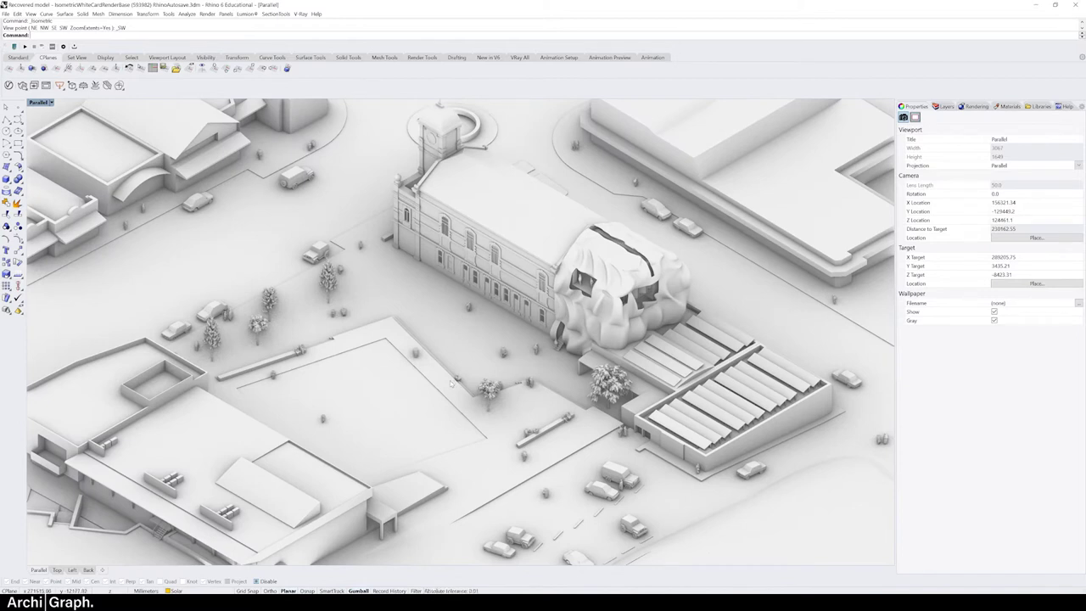
Return the orbited viewport to the SW isometric view, framed closely on the clock-tower building and its extension
left_click_drag(524, 411, 416, 348)
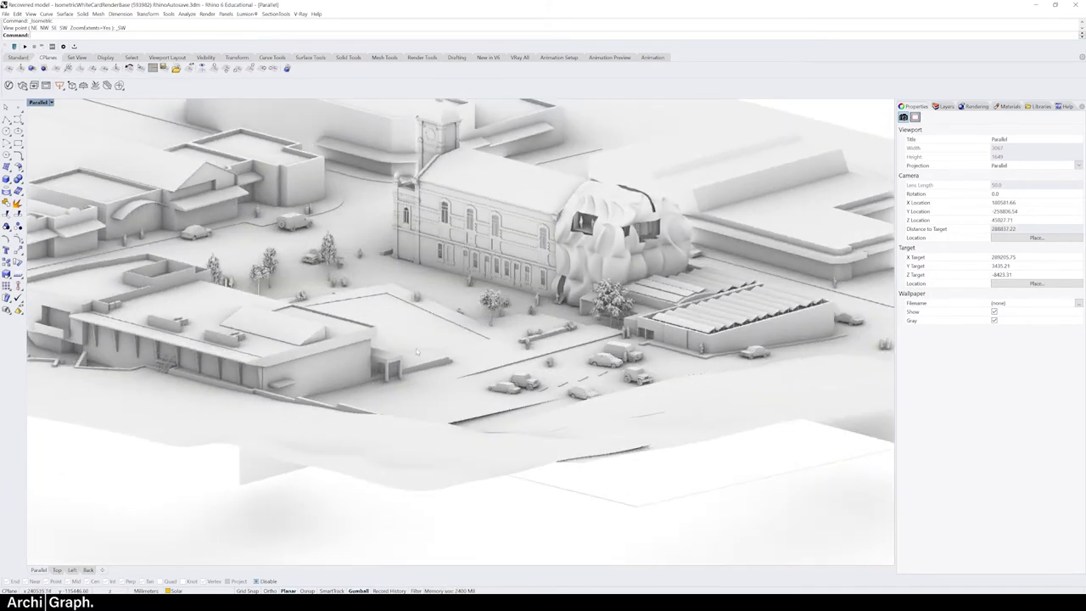
left_click(37, 103)
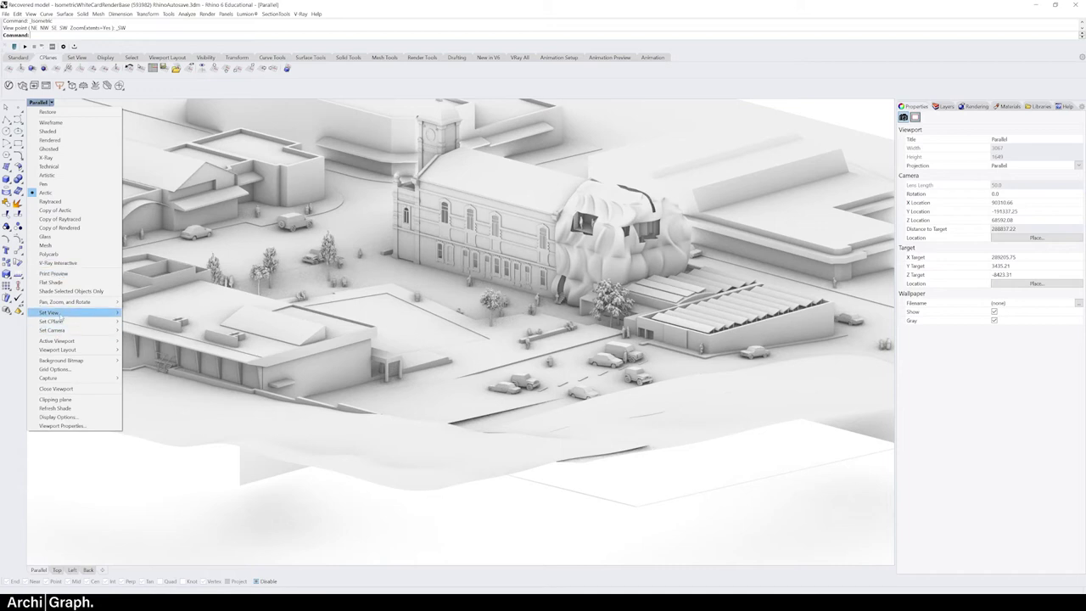
mouse_move(61, 316)
mouse_move(181, 396)
left_click(225, 419)
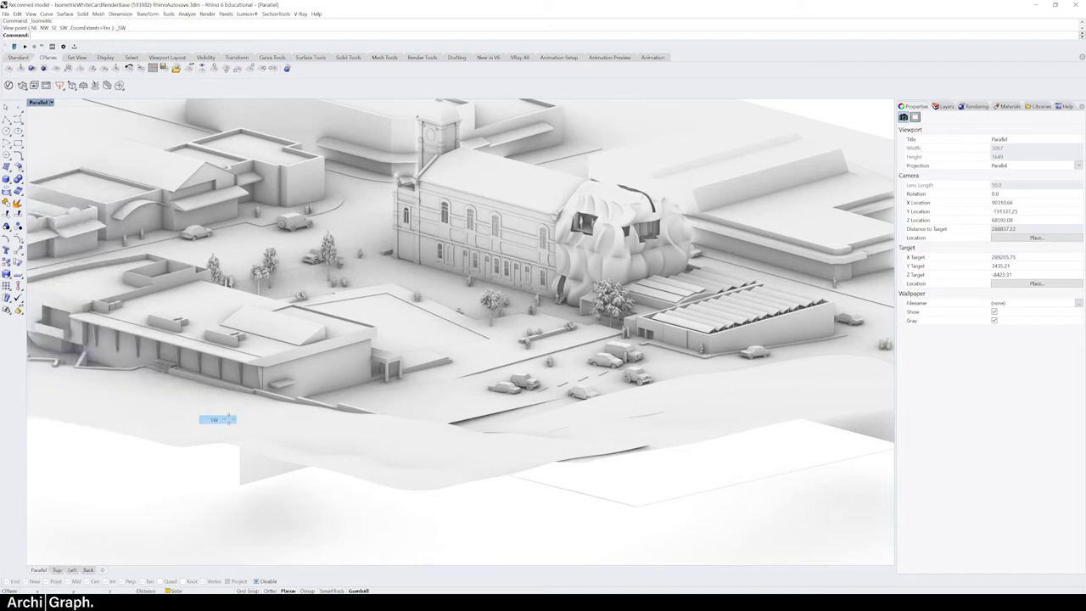
scroll(425, 253, "up", 5)
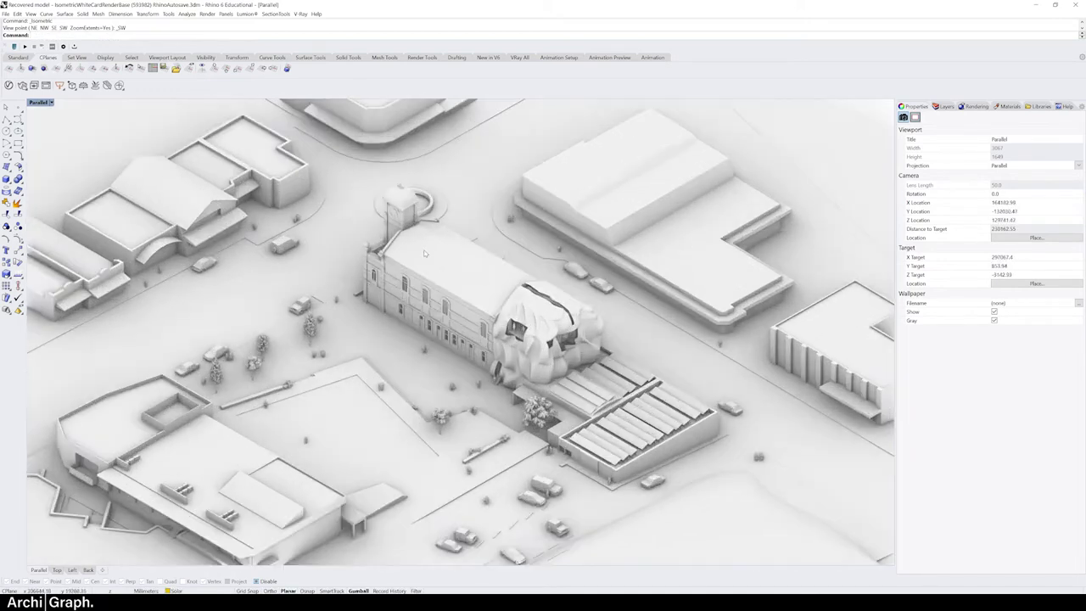
scroll(425, 253, "up", 2)
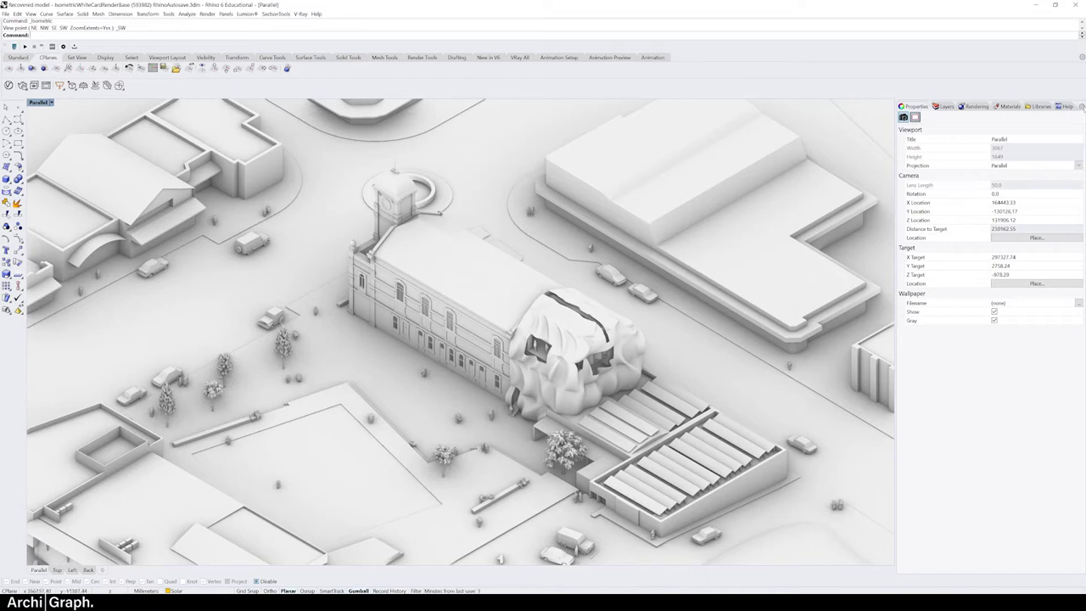
Show the Named Views panel and save the current isometric viewport as a named view called Iso1
left_click(1082, 106)
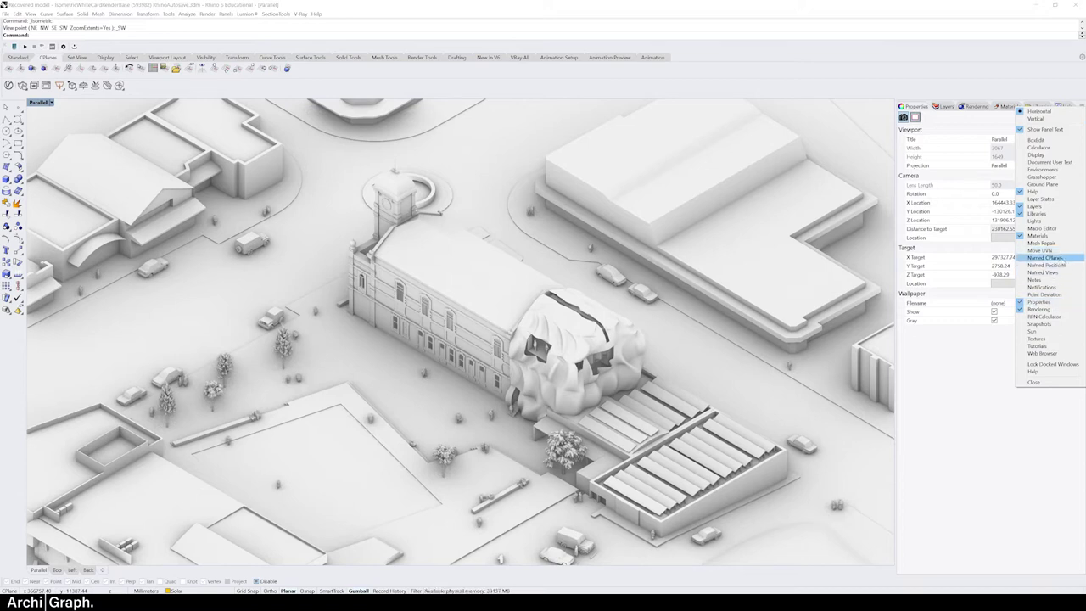
left_click(1035, 272)
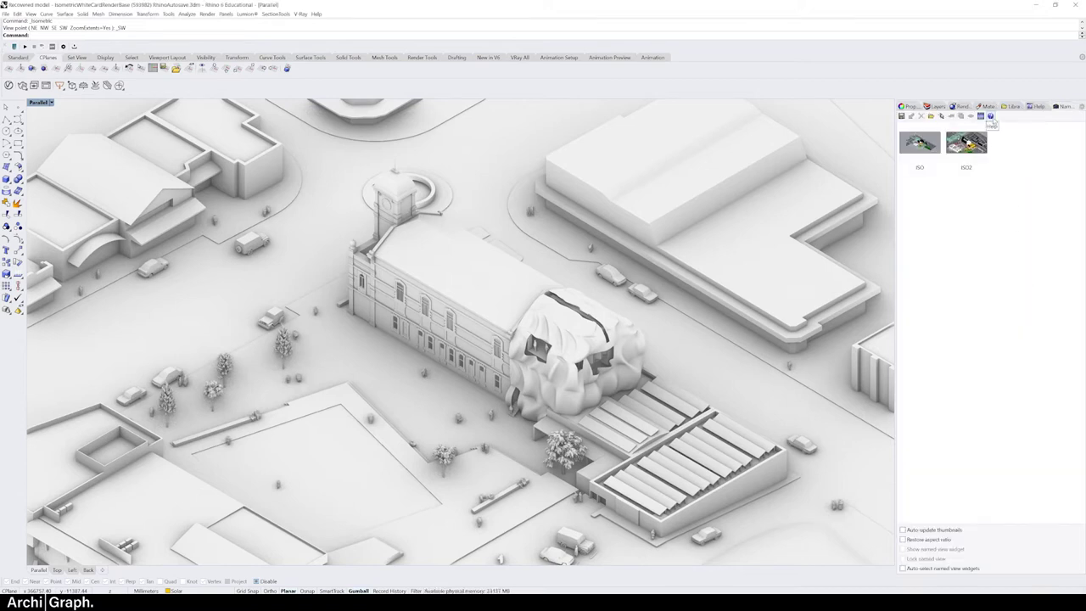
left_click(1042, 106)
left_click(1061, 108)
left_click(901, 116)
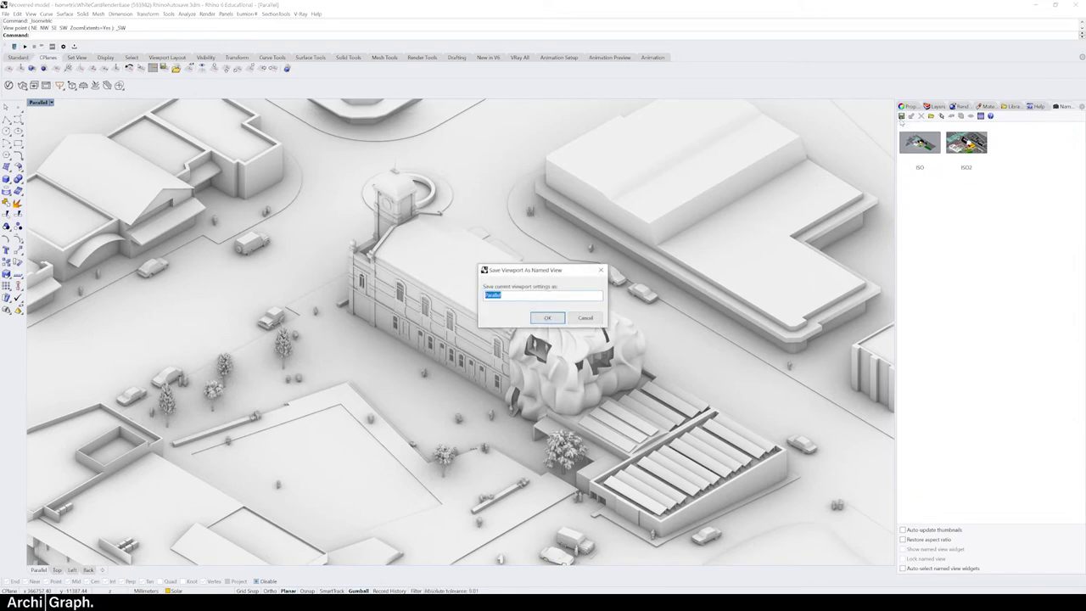
type("Iso1")
key("Return")
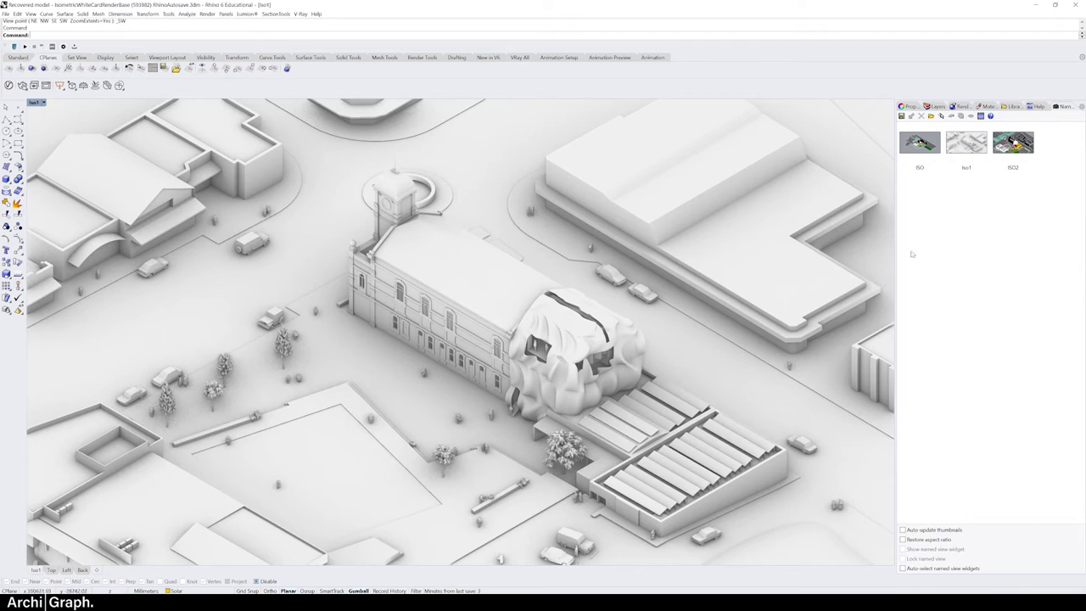
Orbit away from the saved view, restore the named view Iso1 and return the viewport to the Shaded display mode
scroll(729, 238, "up", 5)
left_click_drag(729, 238, 763, 255)
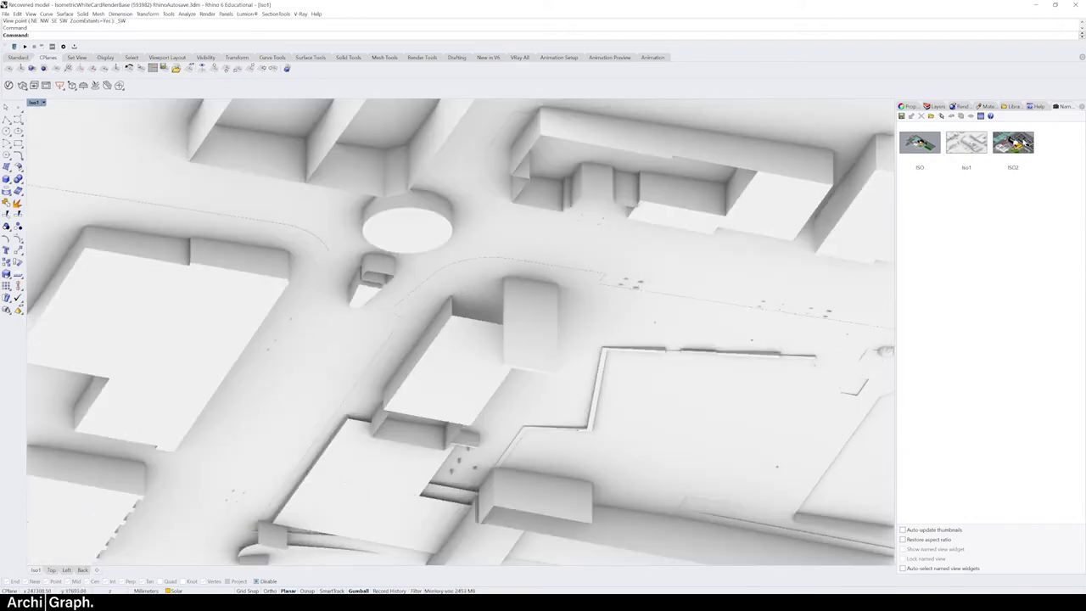
double_click(972, 148)
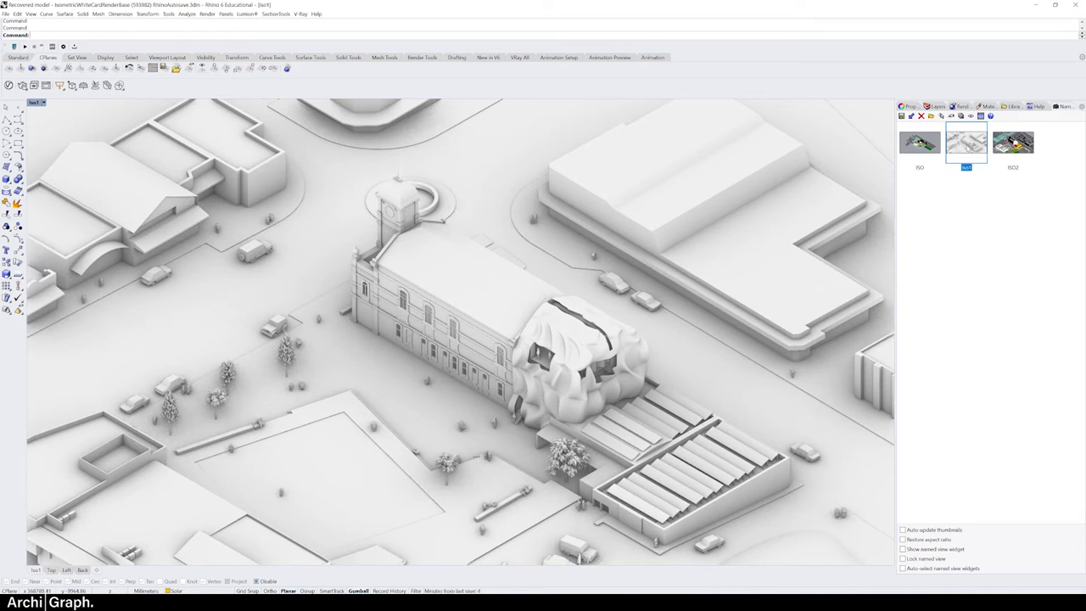
left_click(34, 103)
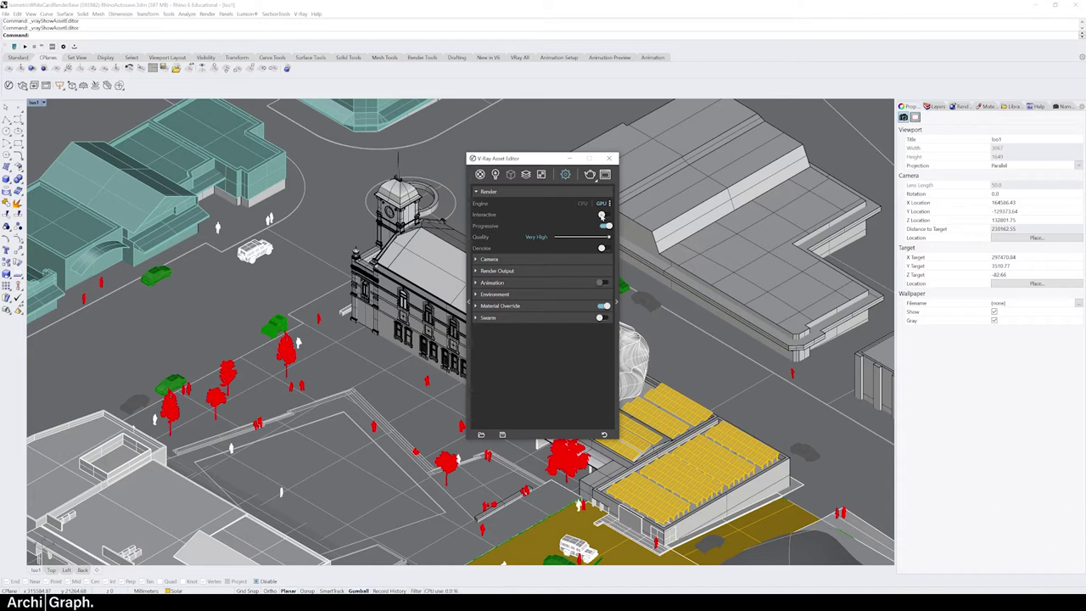
Turn on interactive rendering and the denoiser in the V-Ray settings, and expand the render output settings
left_click(602, 214)
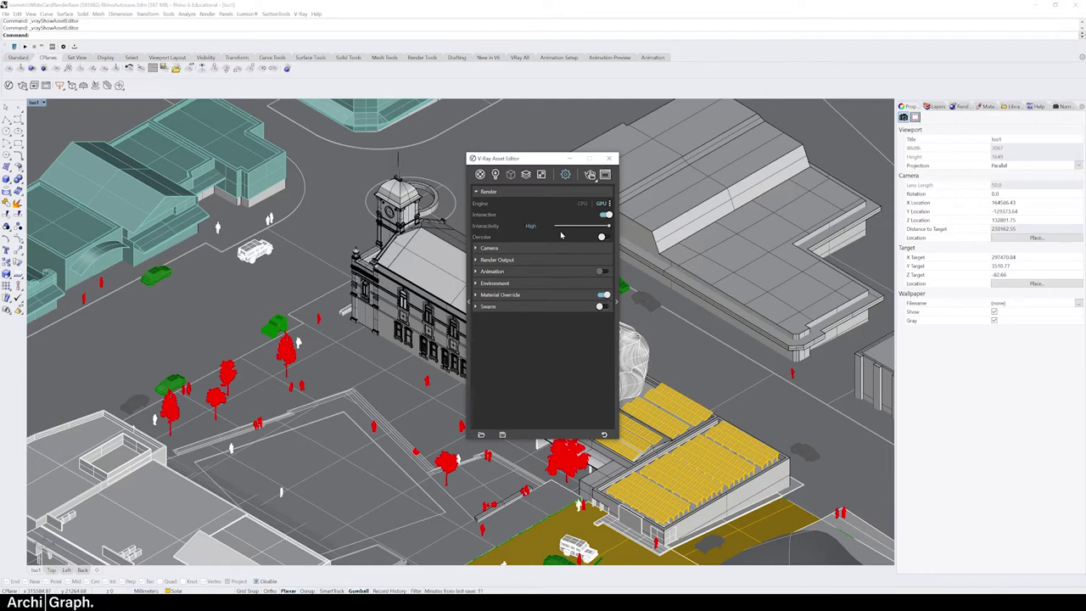
left_click(602, 238)
left_click(486, 261)
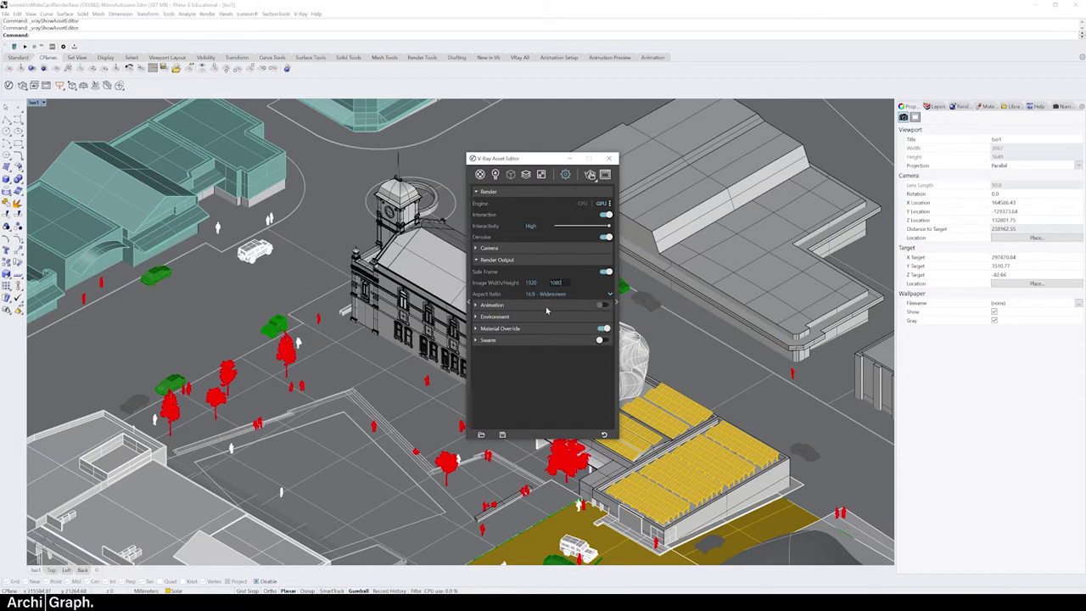
Expand the material override and camera settings, and start the V-Ray Interactive render
left_click(500, 328)
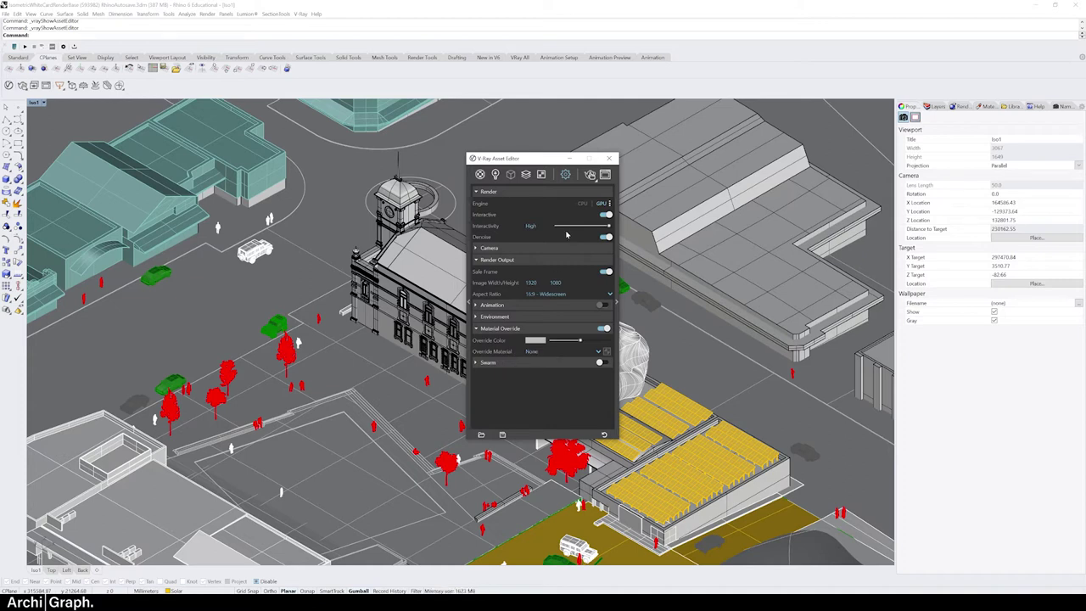
left_click(490, 248)
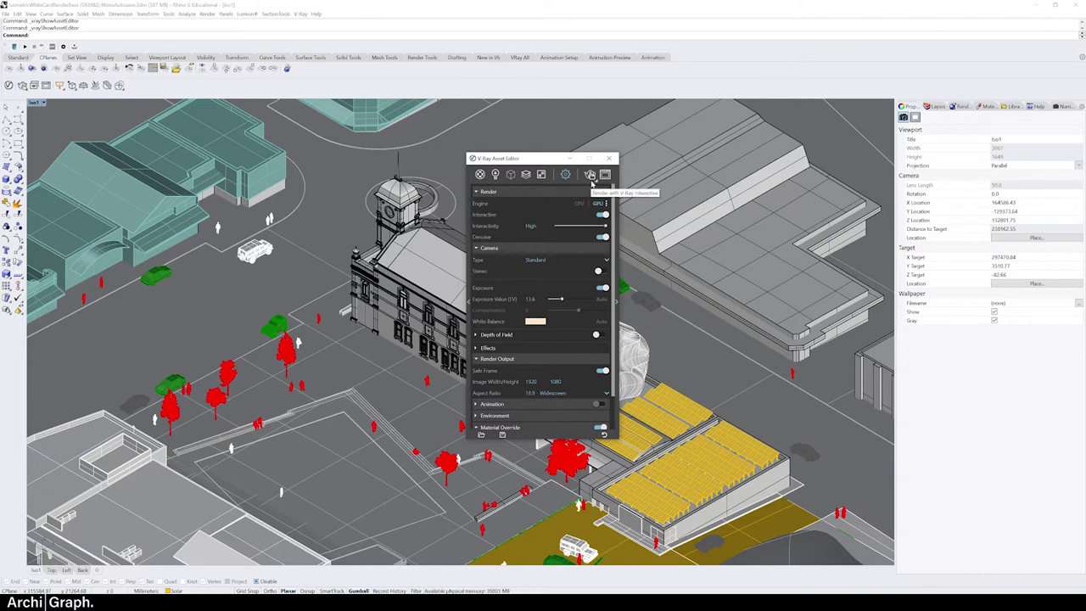
left_click(590, 177)
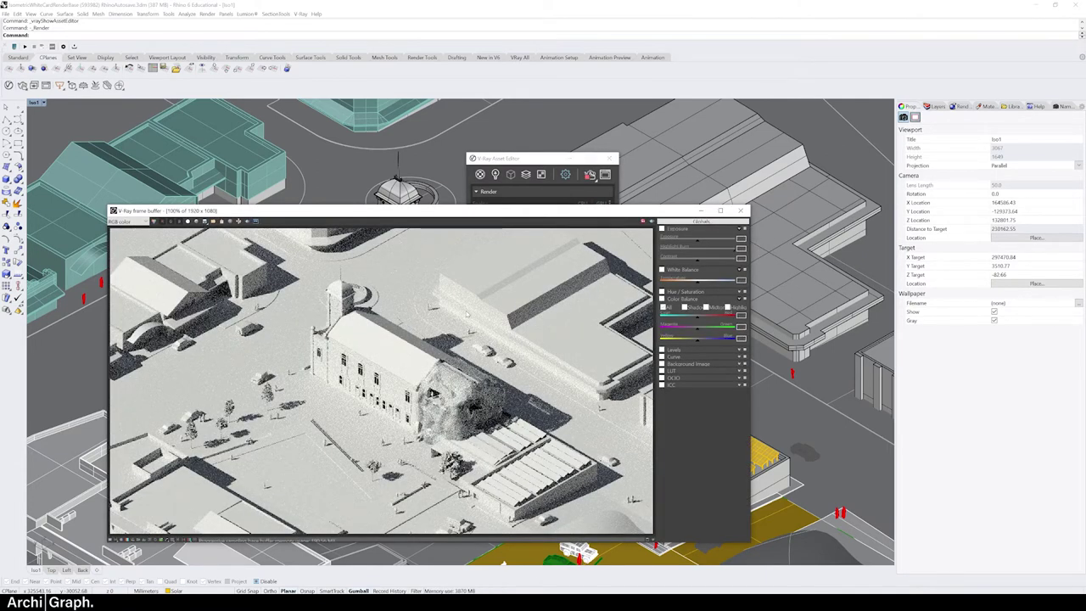
Move the frame buffer and Asset Editor windows aside and change the viewport angle to test the live render
left_click_drag(512, 215, 740, 186)
left_click_drag(609, 166, 633, 247)
scroll(564, 185, "up", 3)
left_click(563, 185)
scroll(563, 185, "up", 2)
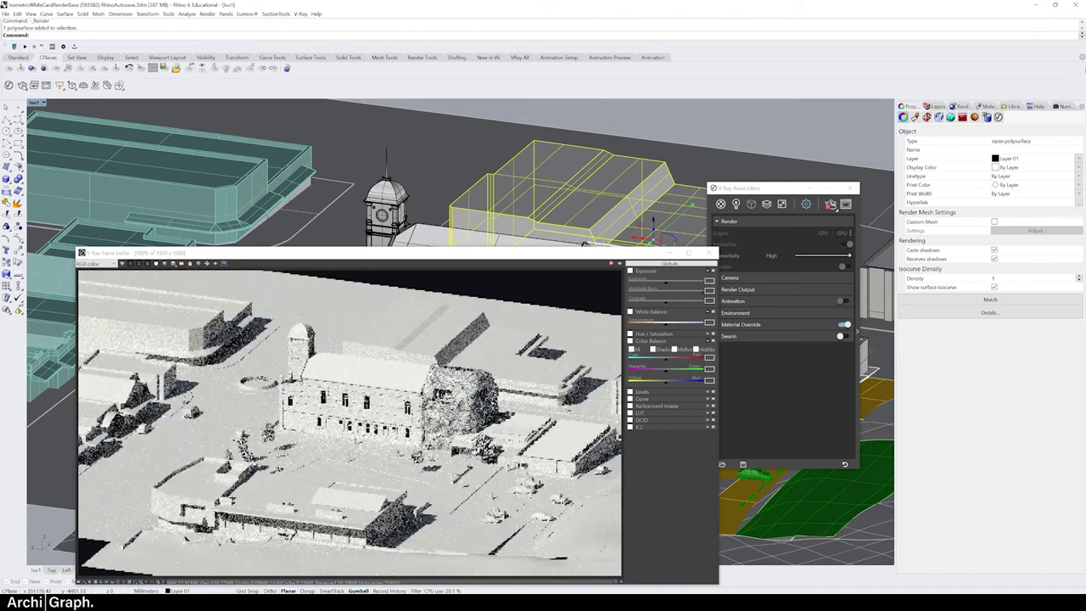
Restore the named view Iso1 and open the Sun settings with the sun turned on under manual control
left_click(1060, 107)
double_click(1012, 142)
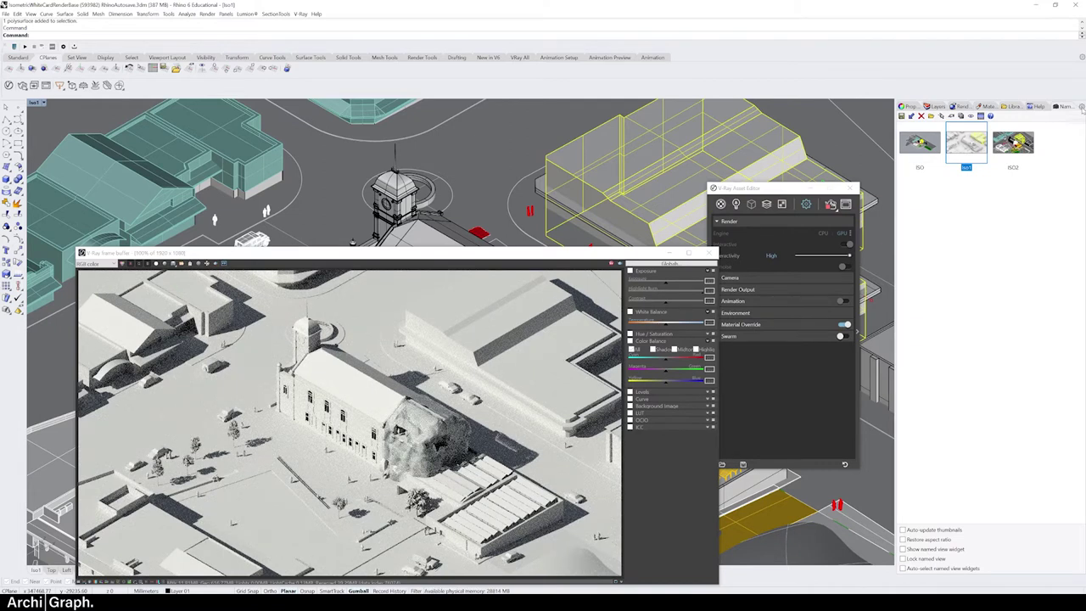
left_click(1081, 108)
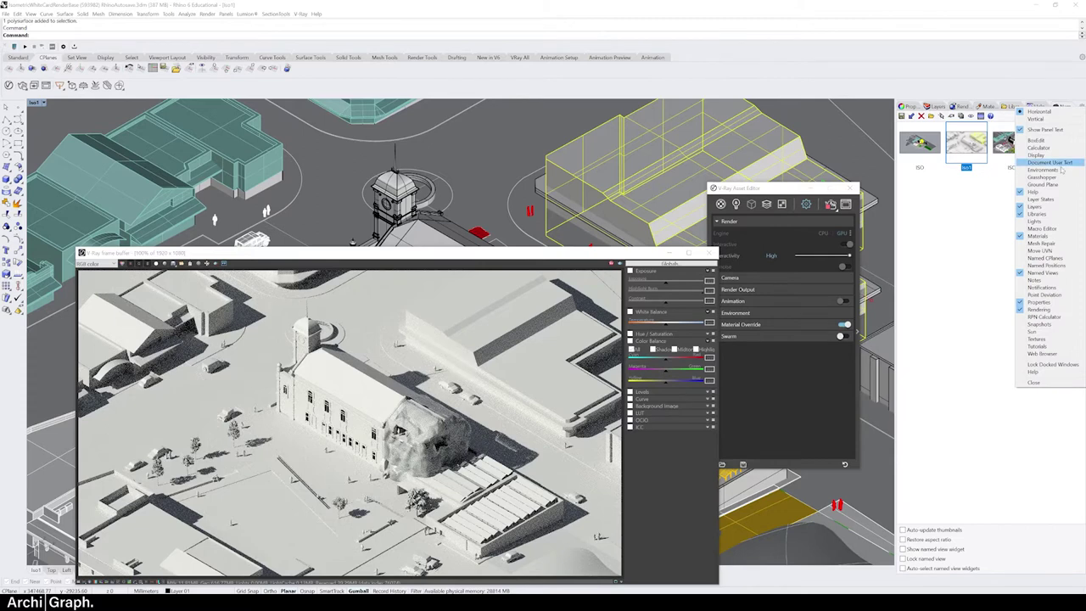
left_click(1032, 331)
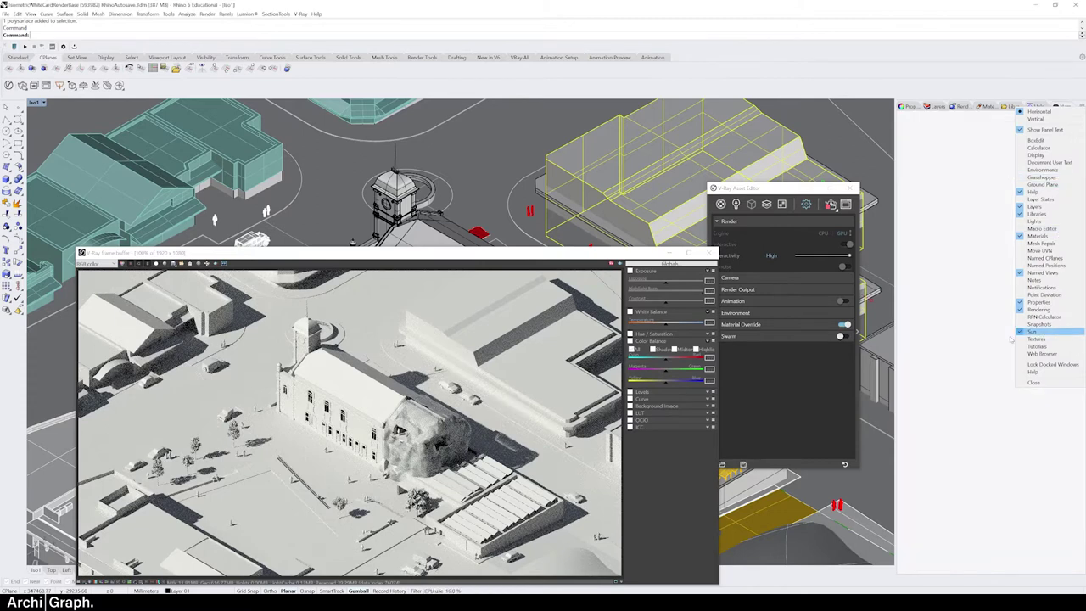
left_click(910, 132)
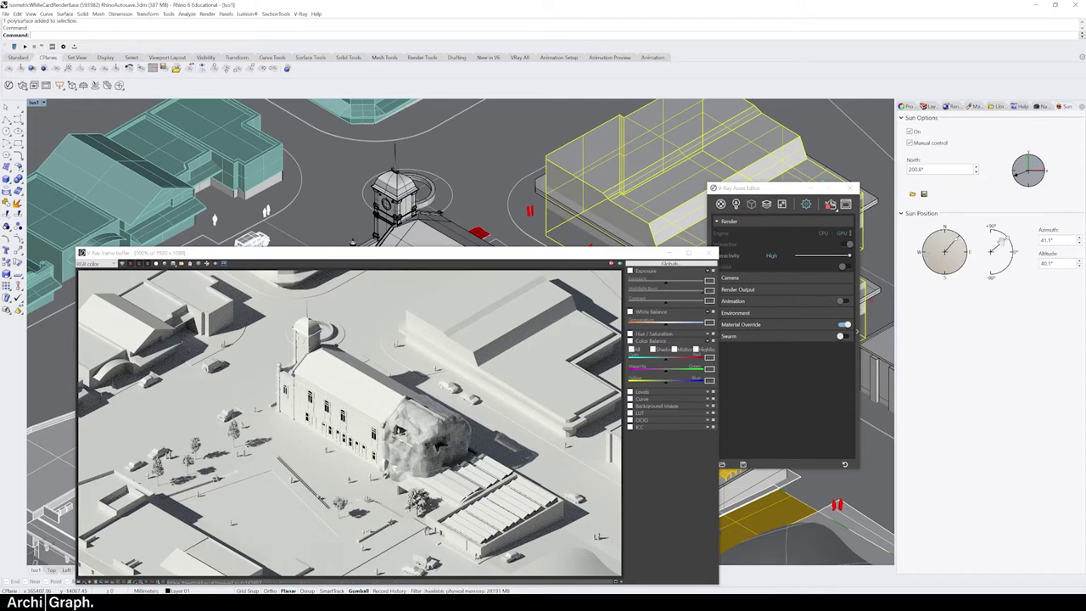
Adjust the sun position to an azimuth of about 50.1° and an altitude of about 36.2°, keeping the live render in view
mouse_move(1002, 239)
left_mouse_down()
mouse_move(1000, 228)
mouse_move(1021, 233)
mouse_move(1002, 223)
mouse_move(1025, 238)
mouse_move(1002, 234)
left_mouse_up()
left_click_drag(519, 259, 515, 217)
left_click_drag(967, 253, 1003, 237)
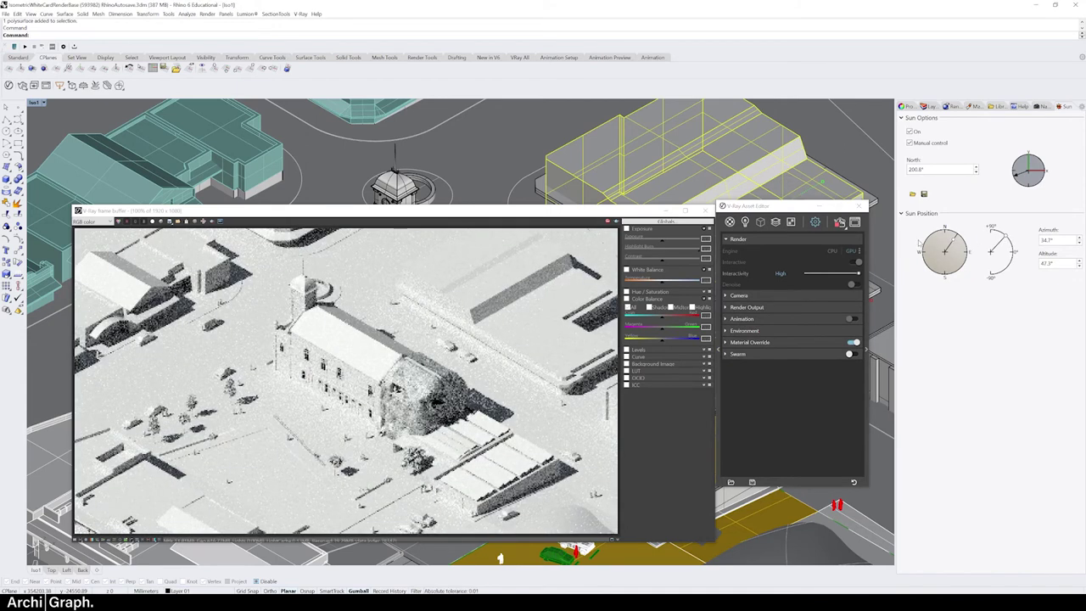
left_click_drag(955, 241, 974, 239)
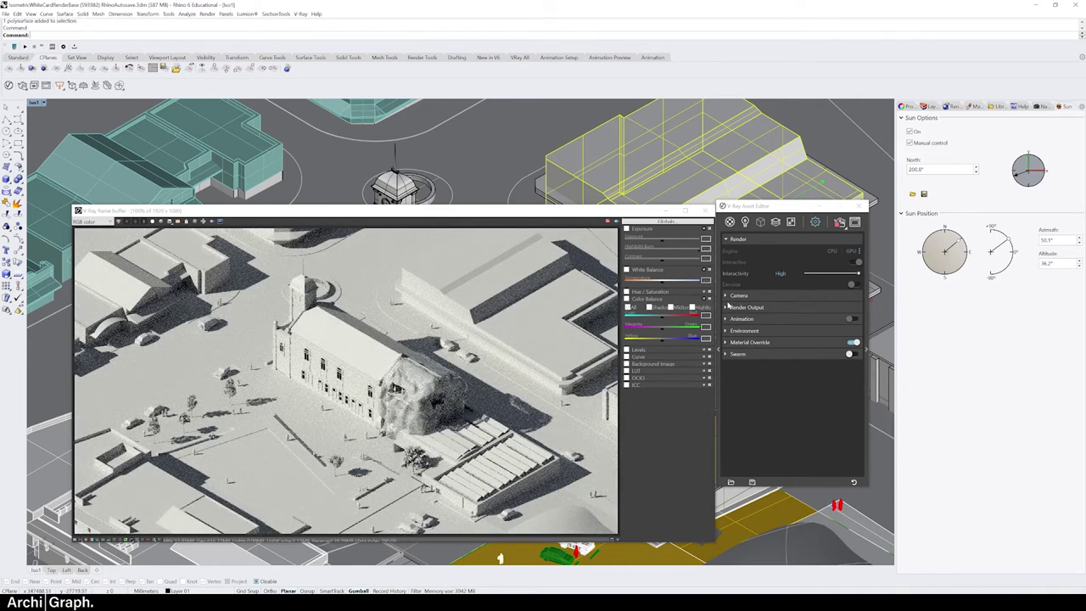
Expand the V-Ray camera settings, try an exposure value of 14 and fine-tune it to 13.6
left_click(730, 295)
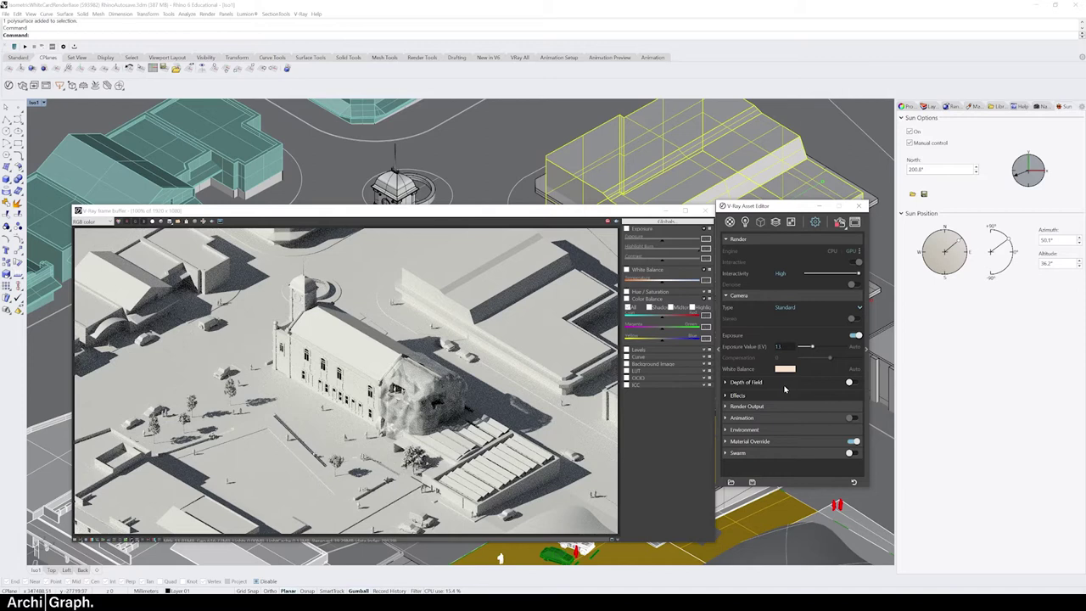
key("BackSpace")
key("BackSpace")
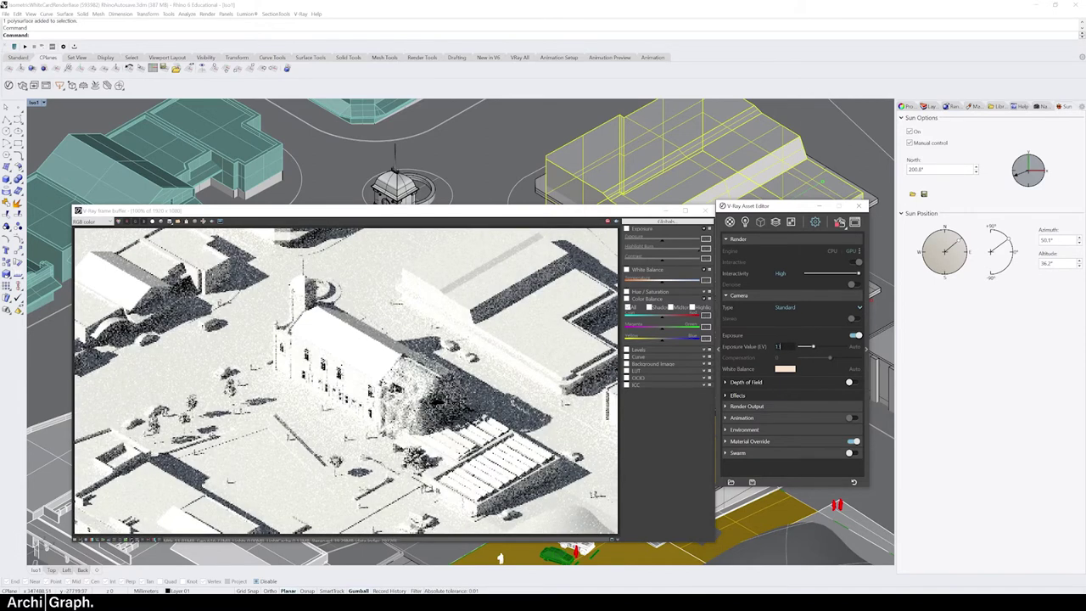
type("4")
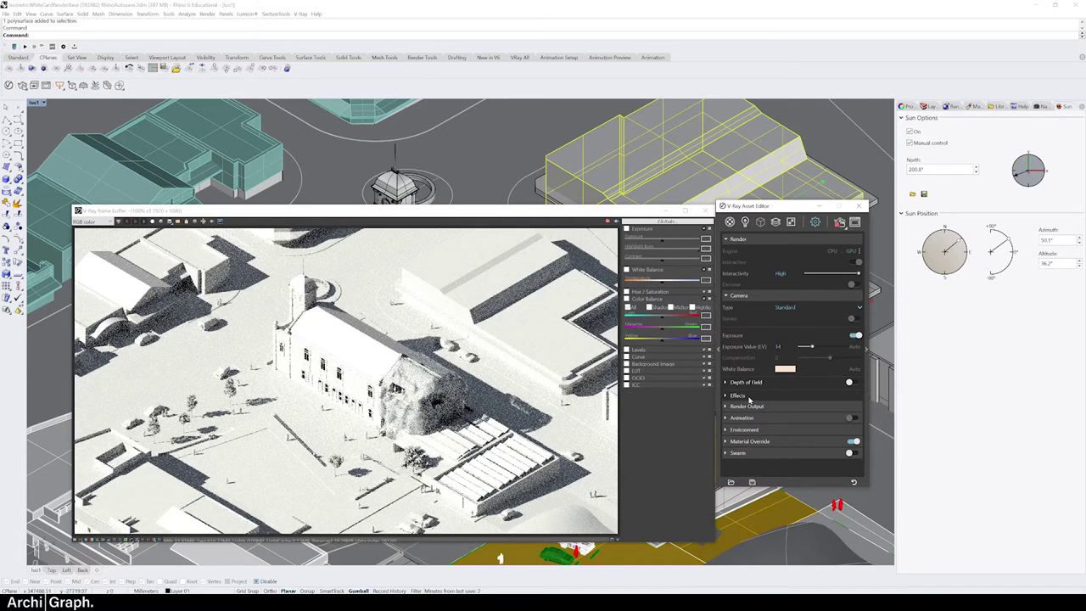
key("Return")
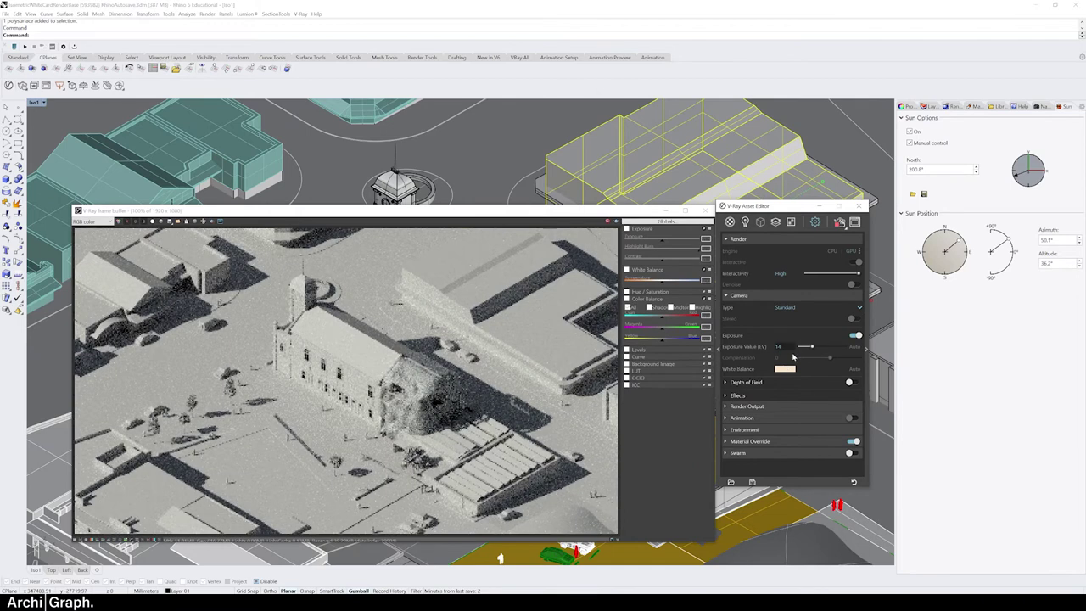
key("Escape")
Adjust the camera's white balance color to a pale orange with a saturation of about 0.181
left_click(785, 369)
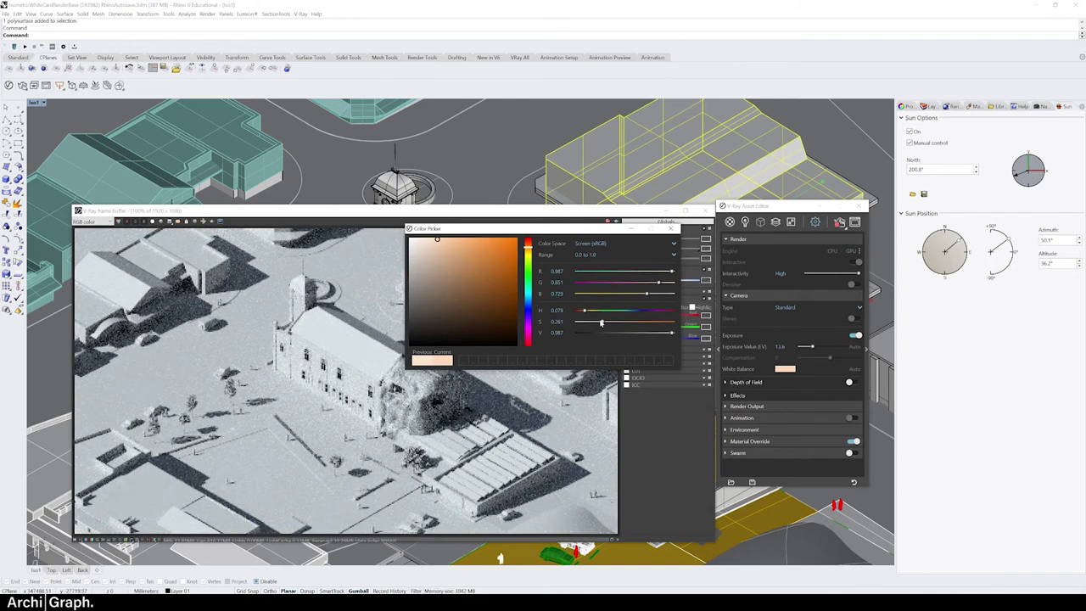
left_click_drag(601, 322, 592, 323)
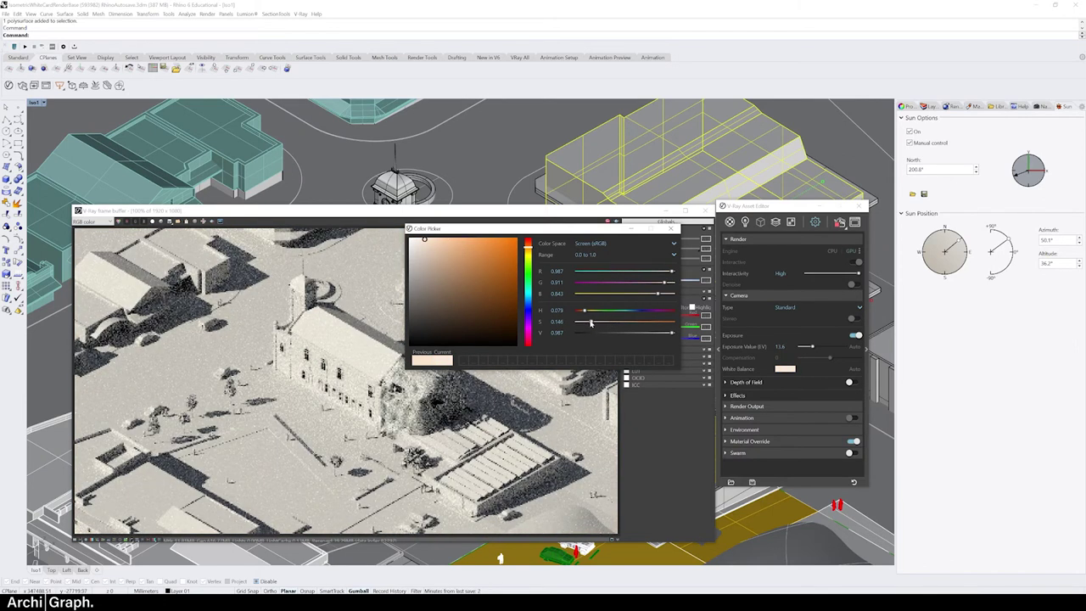
left_click_drag(591, 324, 595, 323)
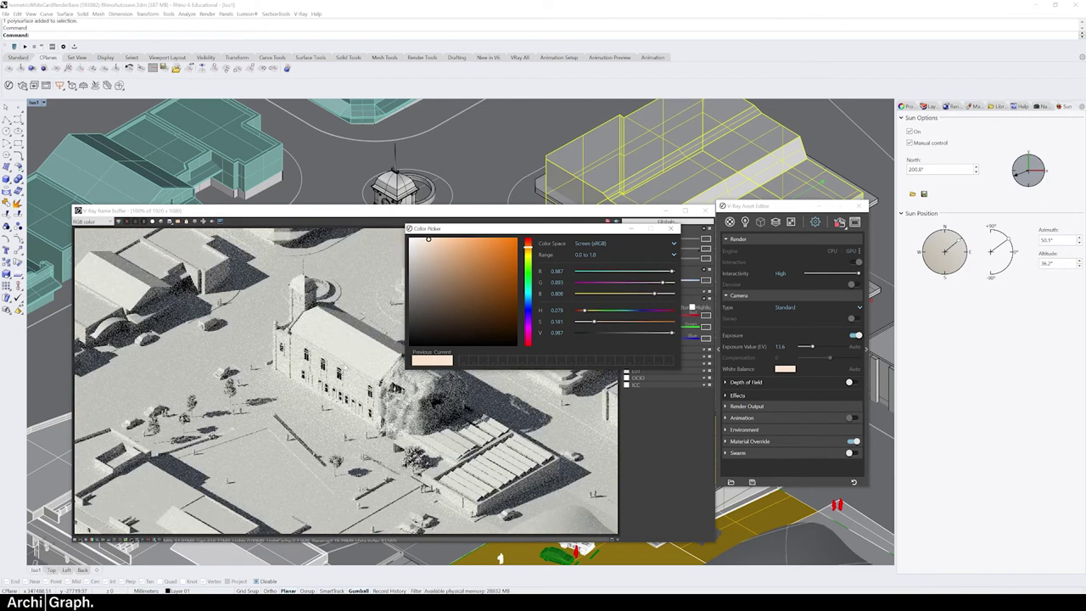
left_click(669, 230)
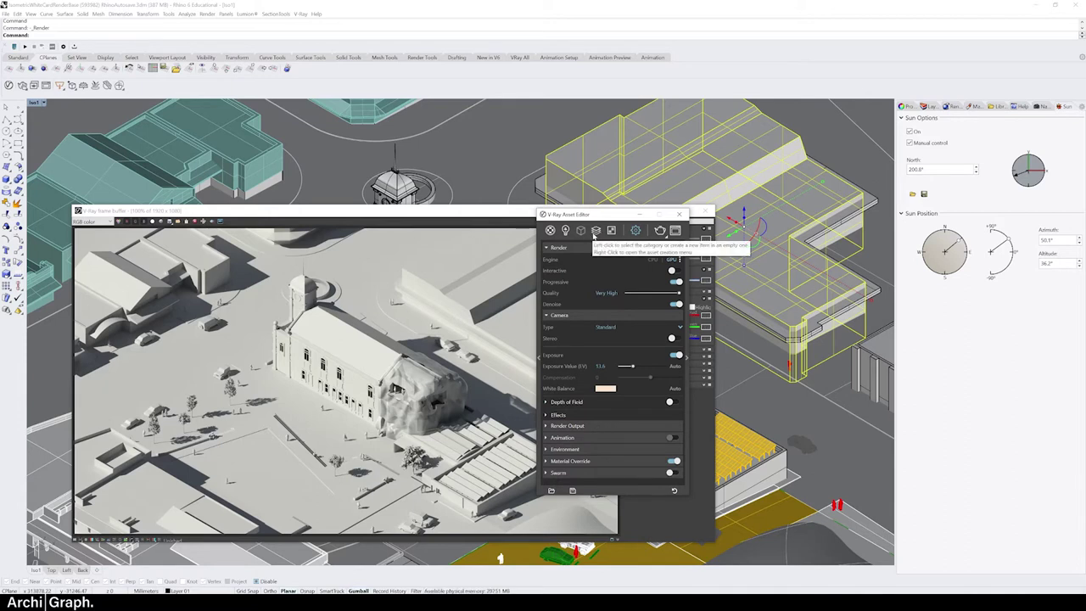
Add the Background, Lighting, Object ID, Raw Shadows, Render ID and Shadows render elements and start the render
right_click(596, 232)
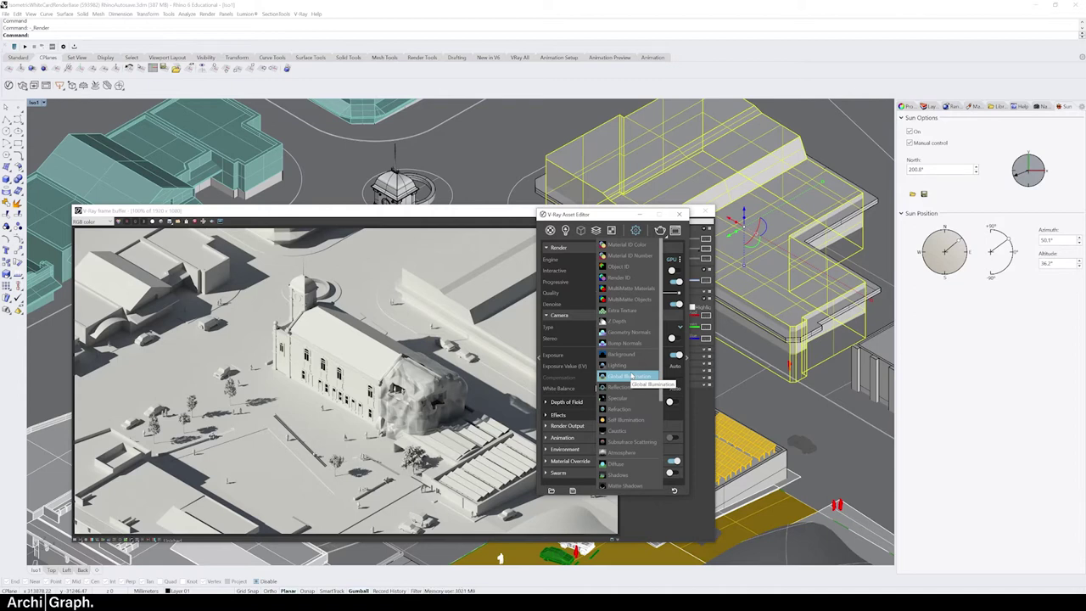
left_click(623, 277)
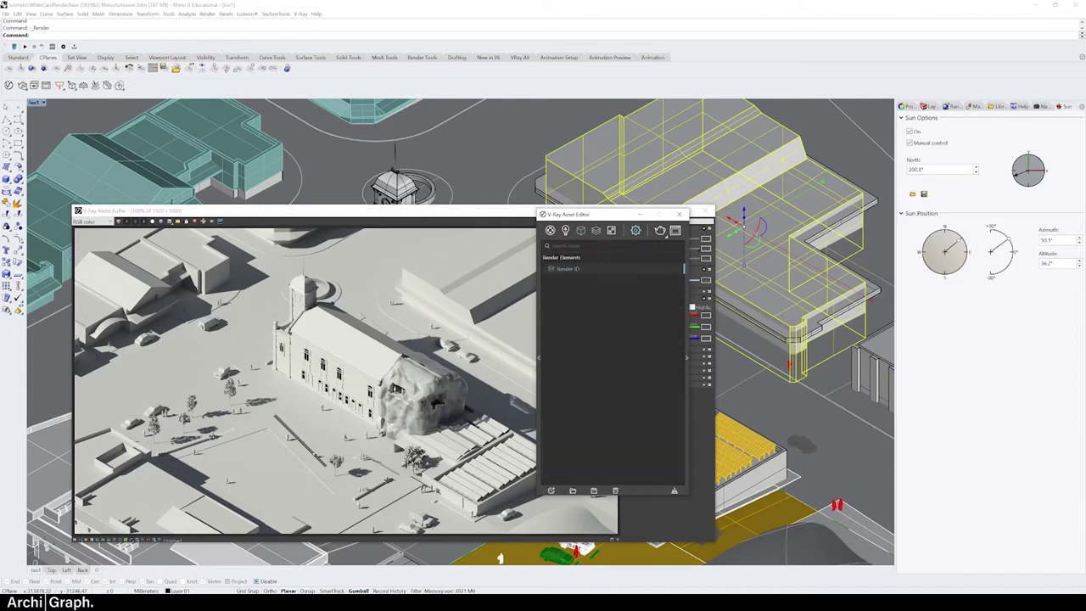
left_click(597, 231)
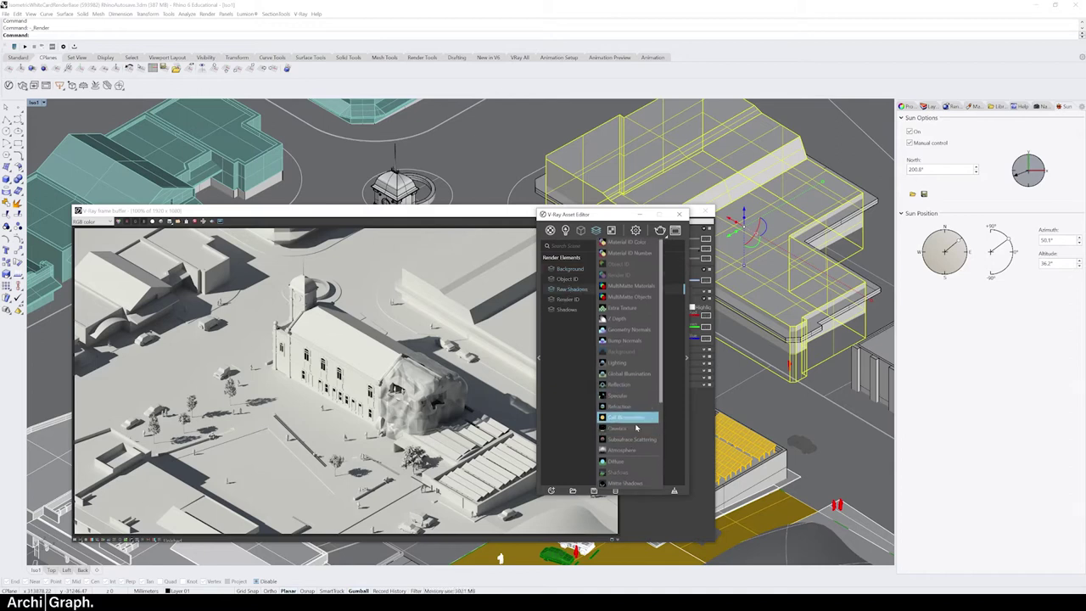
left_click(617, 362)
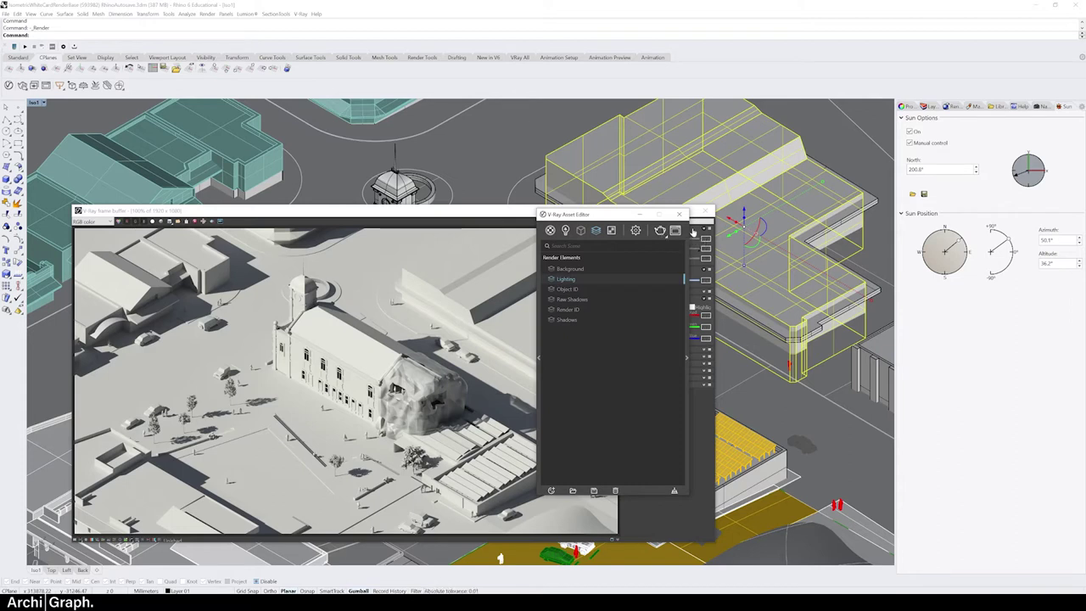
left_click(661, 231)
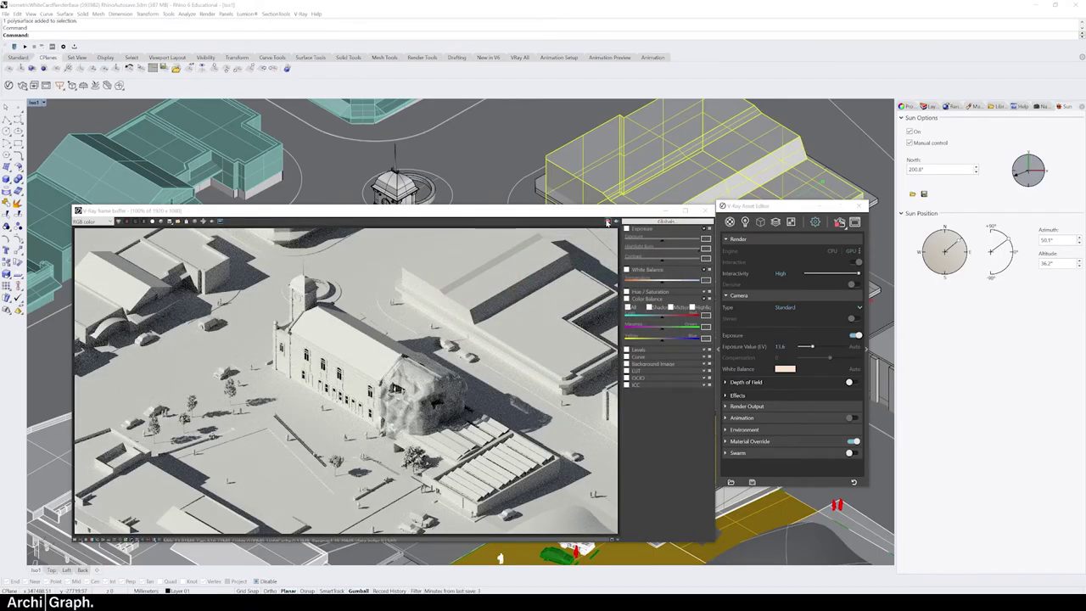
Stop the interactive render and start a final render with interactive mode off and the denoiser on
left_click_drag(772, 205, 593, 214)
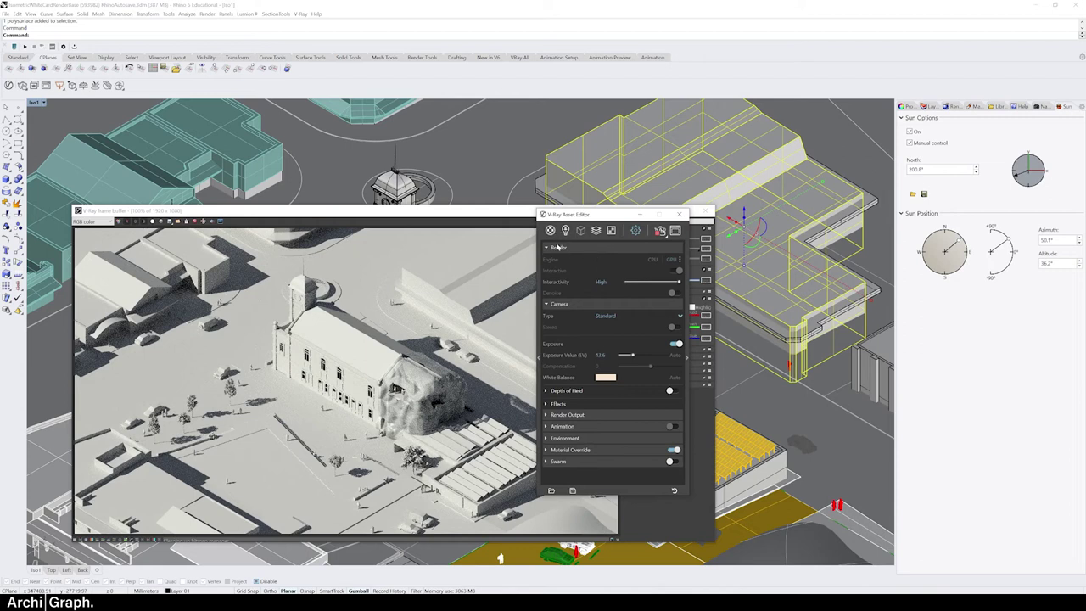
left_click(664, 229)
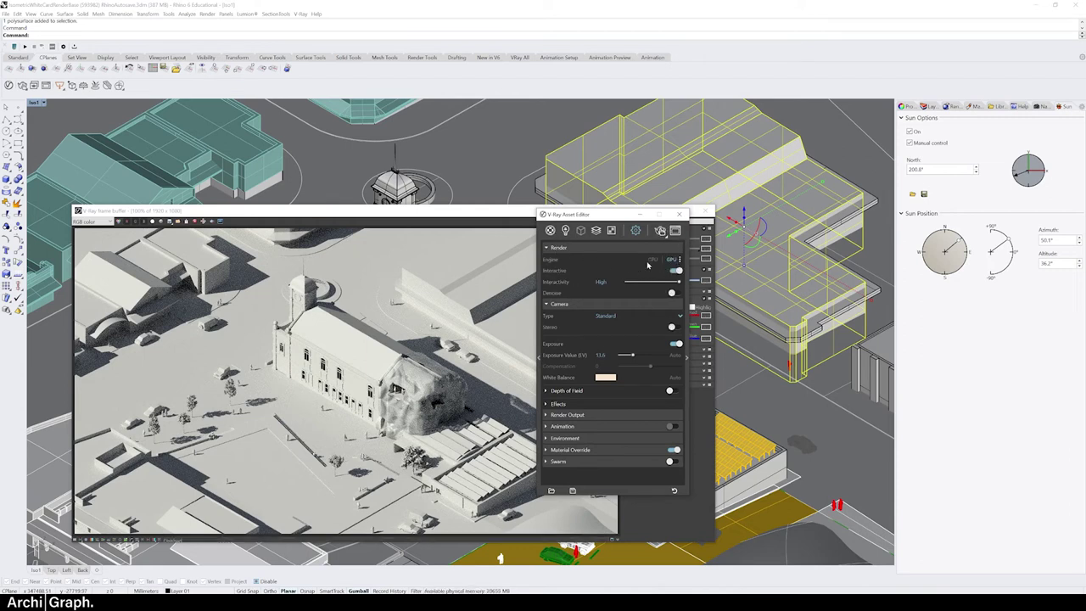
left_click(676, 270)
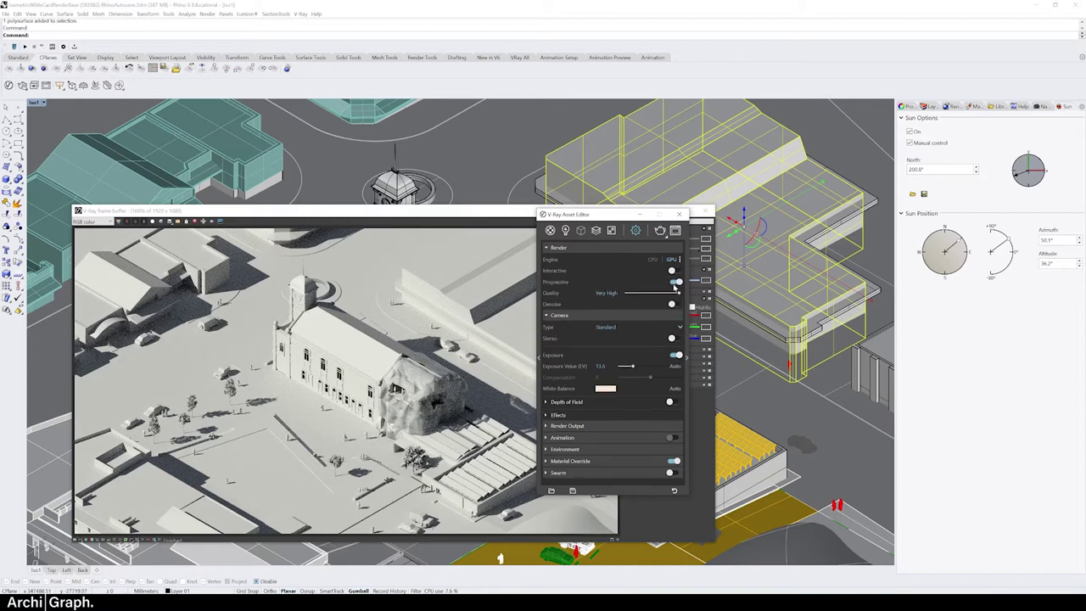
left_click(675, 303)
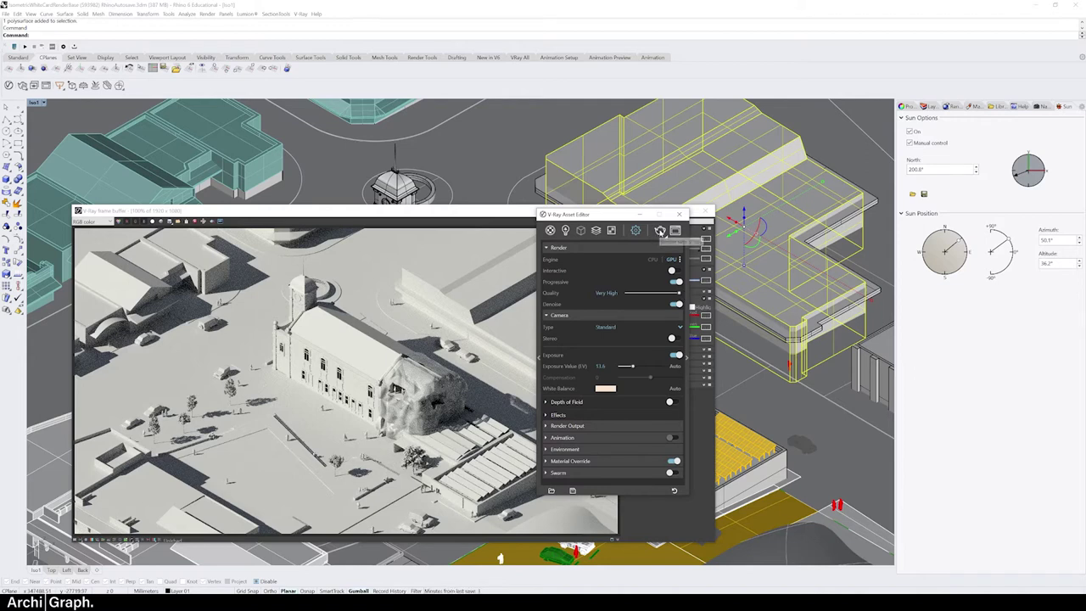
left_click(660, 231)
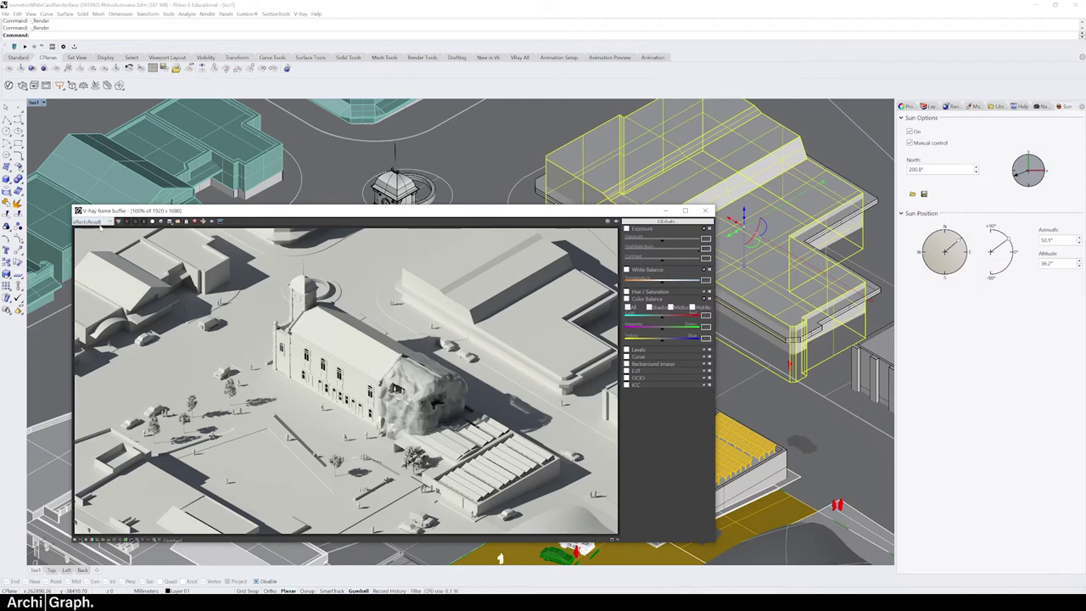
View the Render_ID and Lighting channels of the finished render in the frame buffer, and return to RGB color
left_click(94, 222)
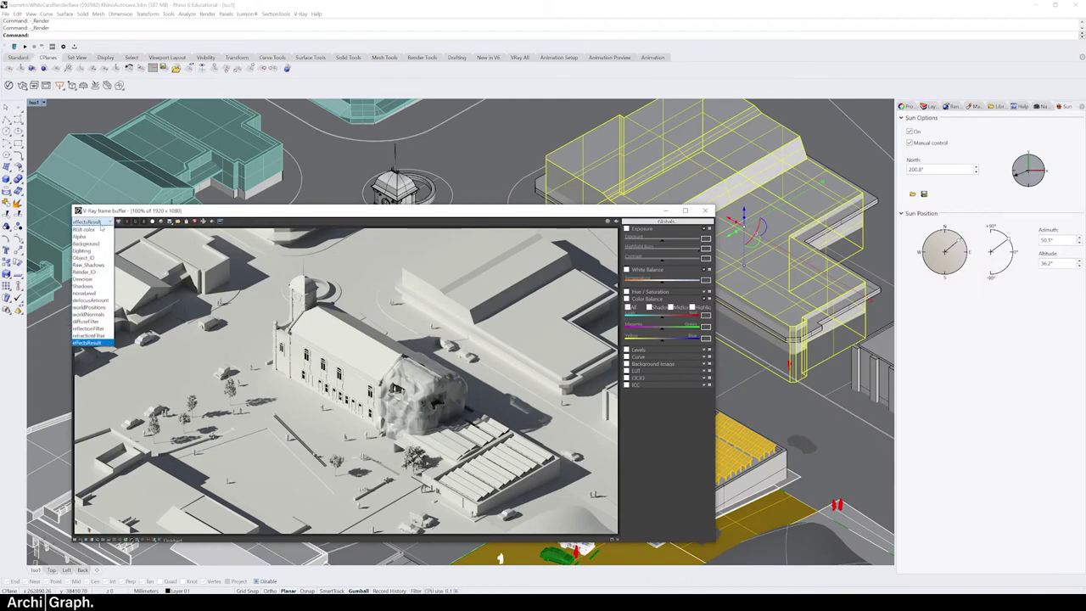
left_click(93, 271)
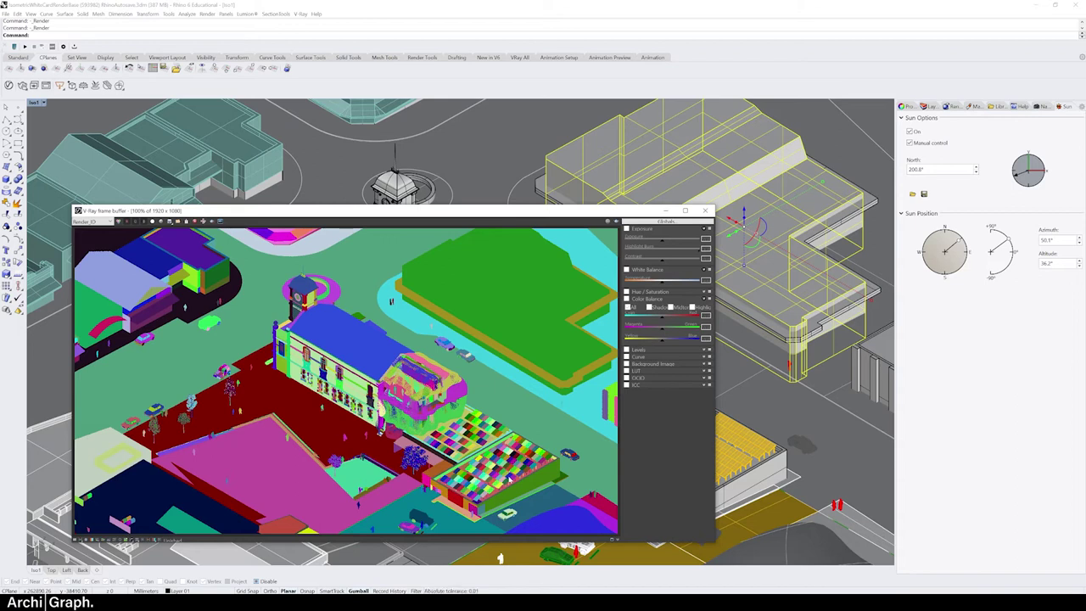
key("Up")
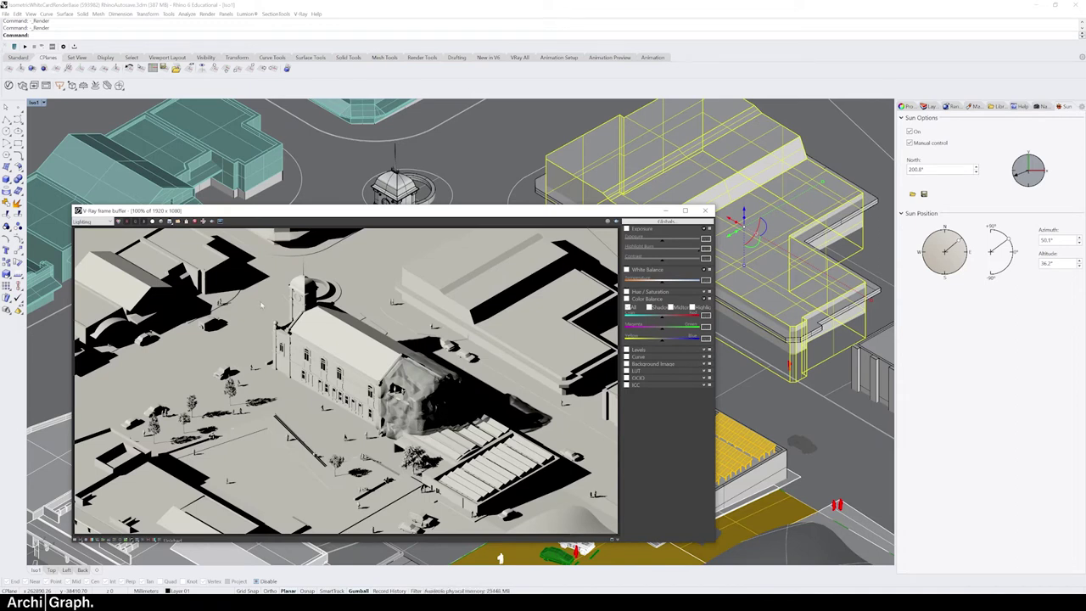
left_click(94, 222)
left_click(89, 230)
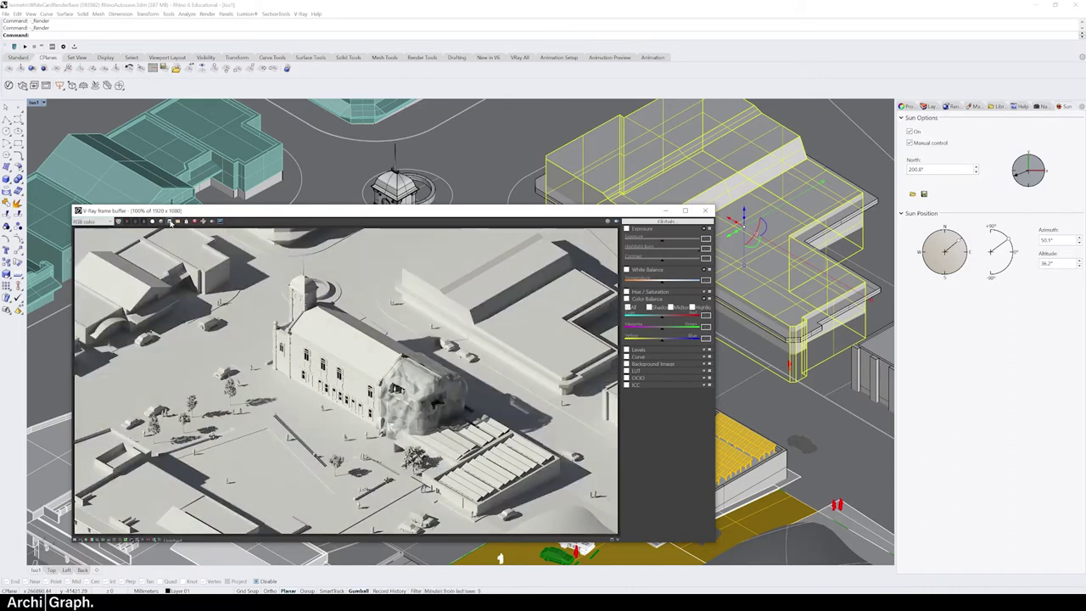
Save the RGB color channel of the render from the frame buffer
left_click(98, 223)
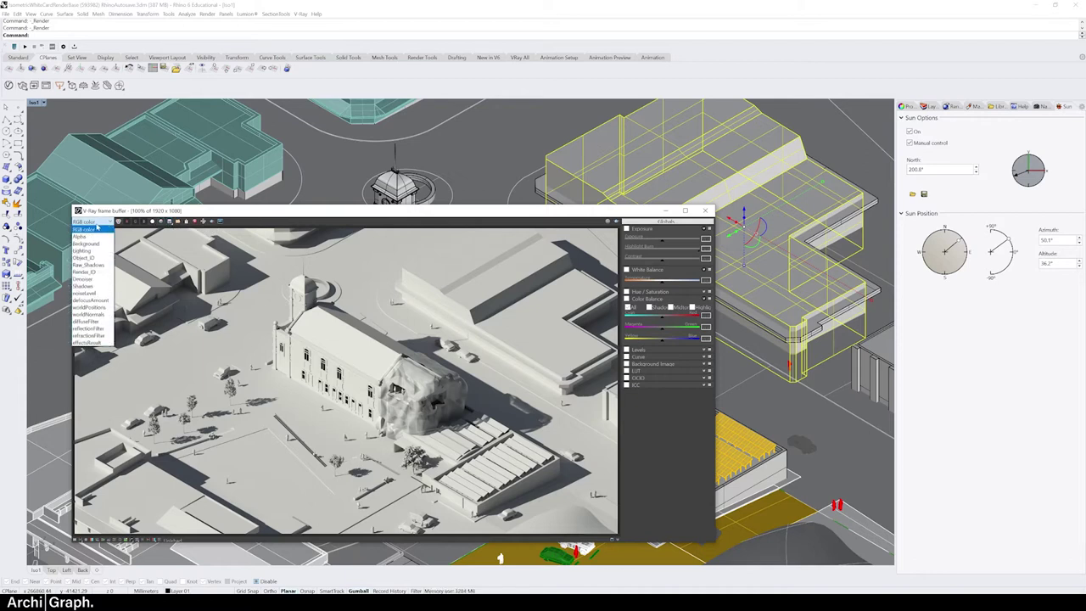
left_click(97, 228)
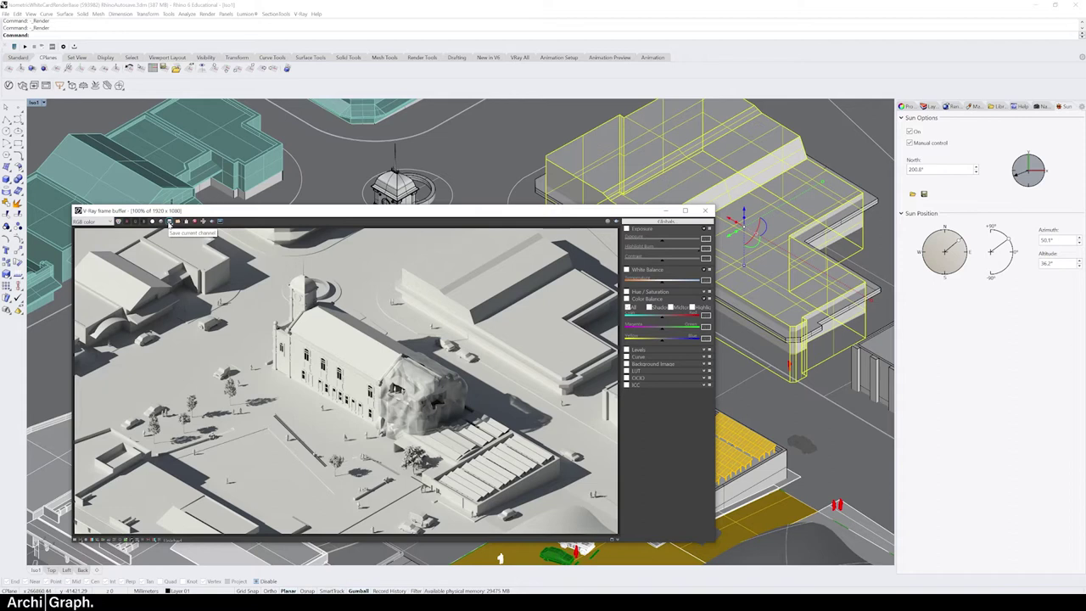
left_click(170, 221)
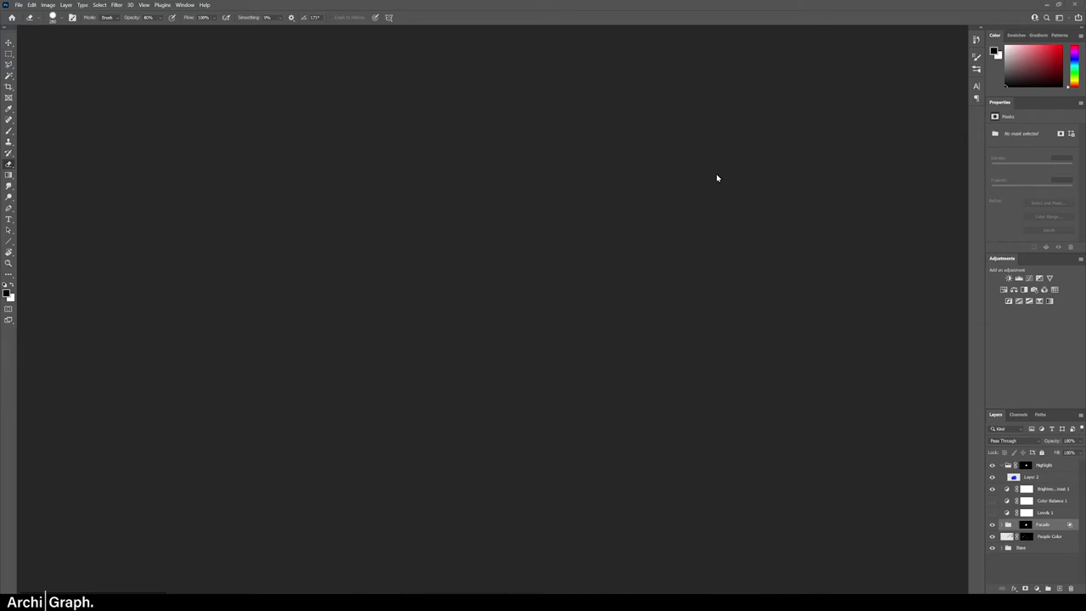
Switch to Photoshop, load the saved render channel PNG files into a layer stack and show the 1.Lighting.png layer
left_click(18, 4)
mouse_move(66, 208)
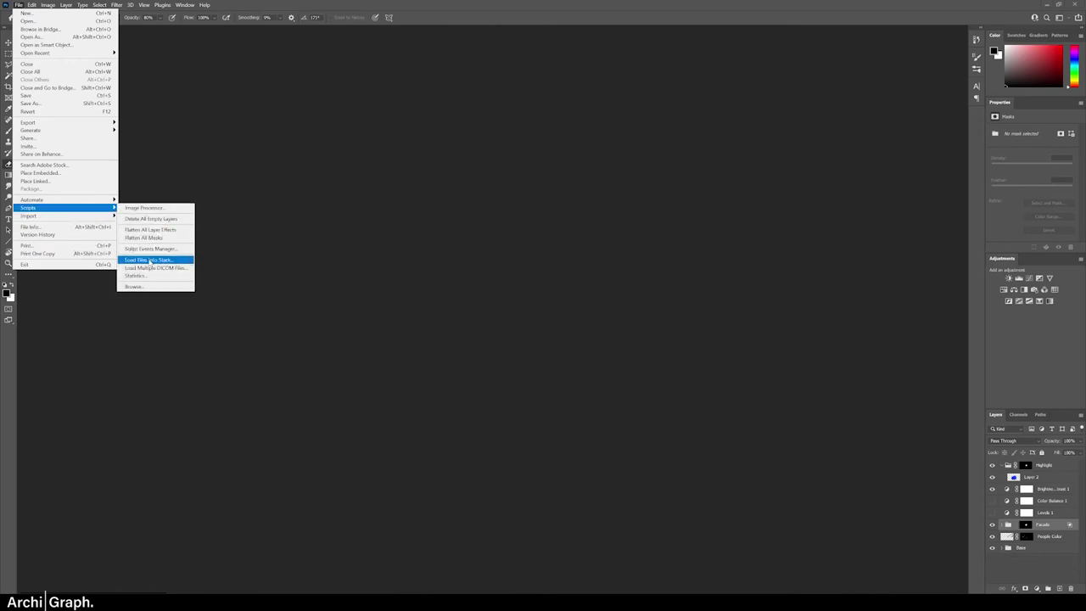
left_click(149, 261)
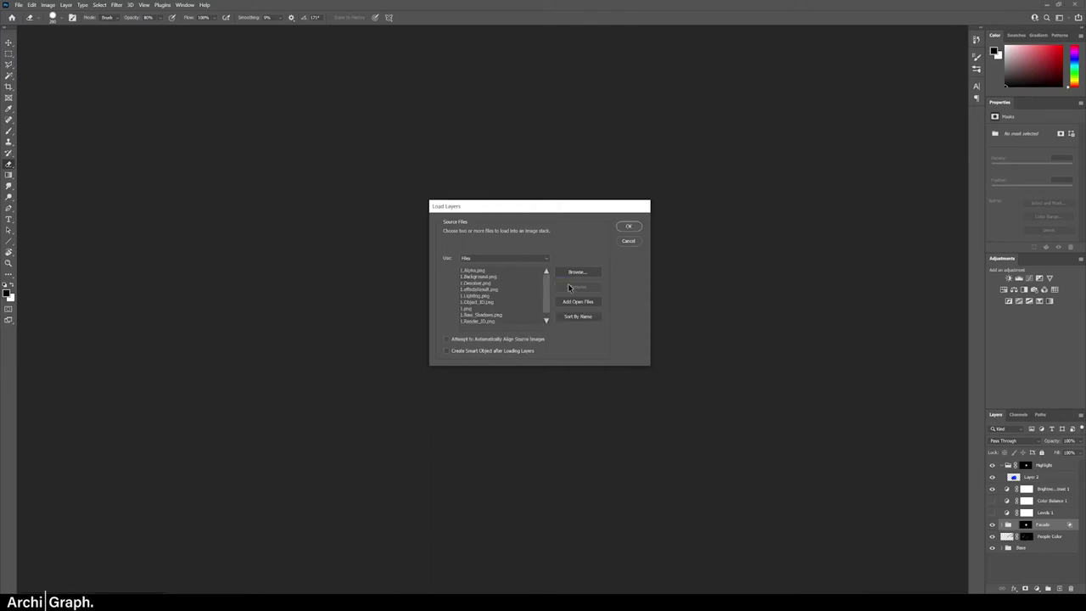
left_click(627, 228)
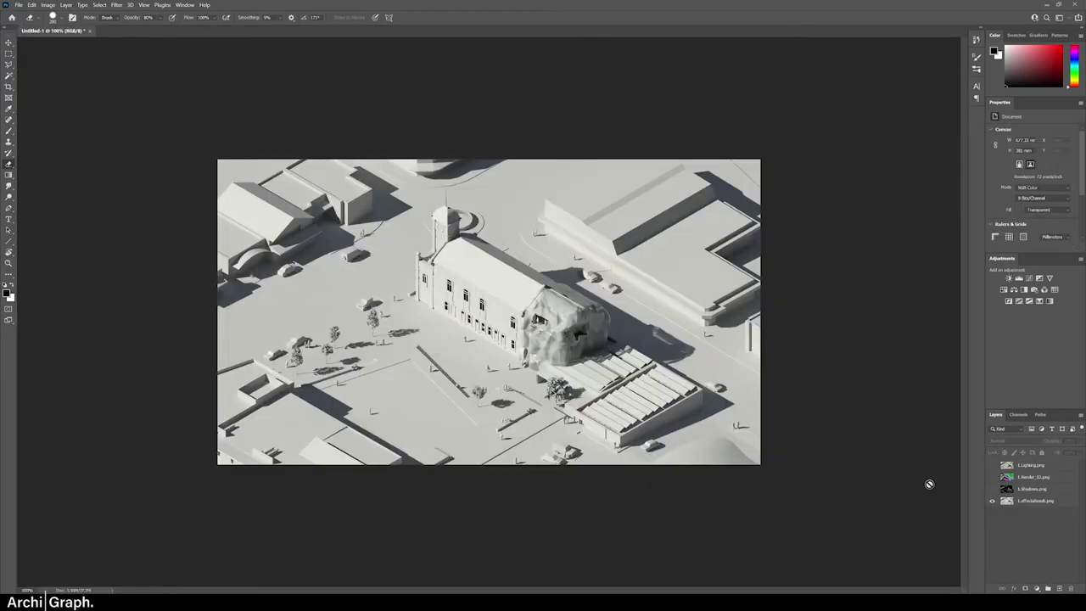
left_click(992, 467)
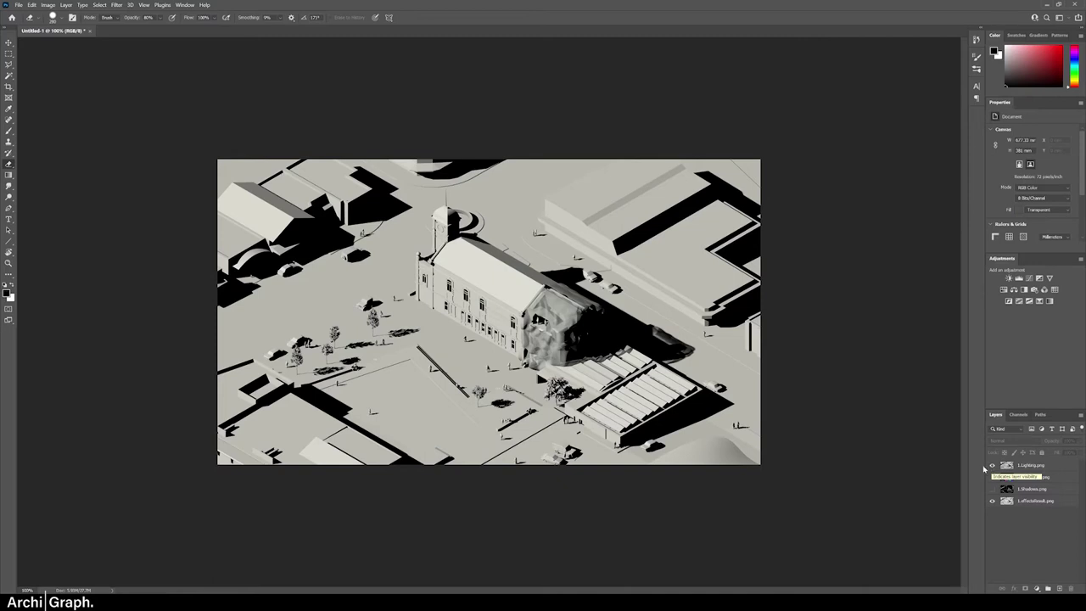
View the 1.Render_ID.png and 1.Shadows.png layers one at a time, and return to showing 1.Lighting.png over the base render
left_click(992, 467)
left_click(991, 477)
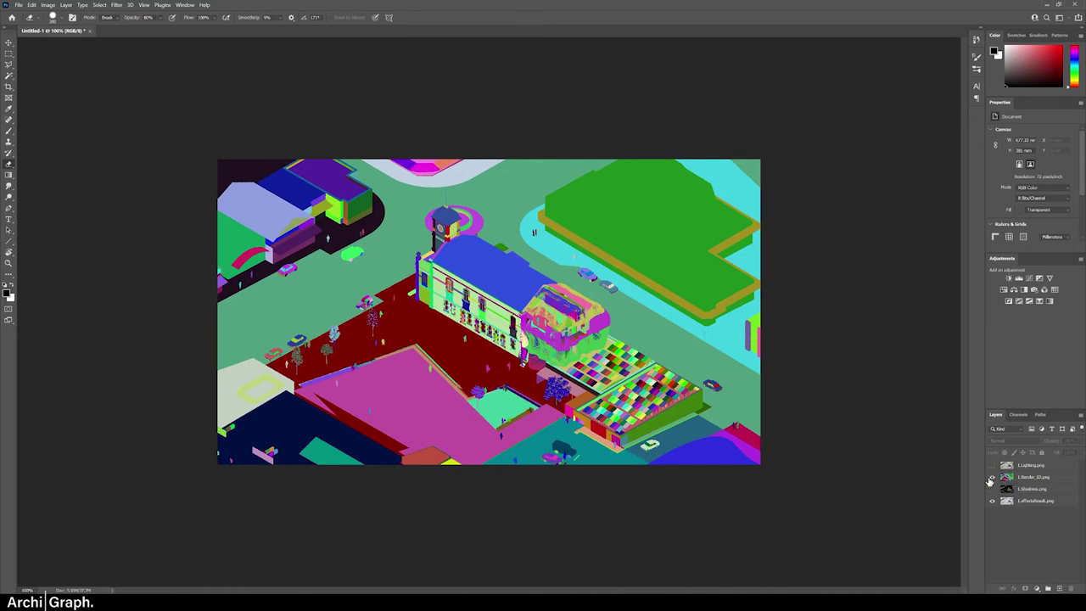
left_click(991, 477)
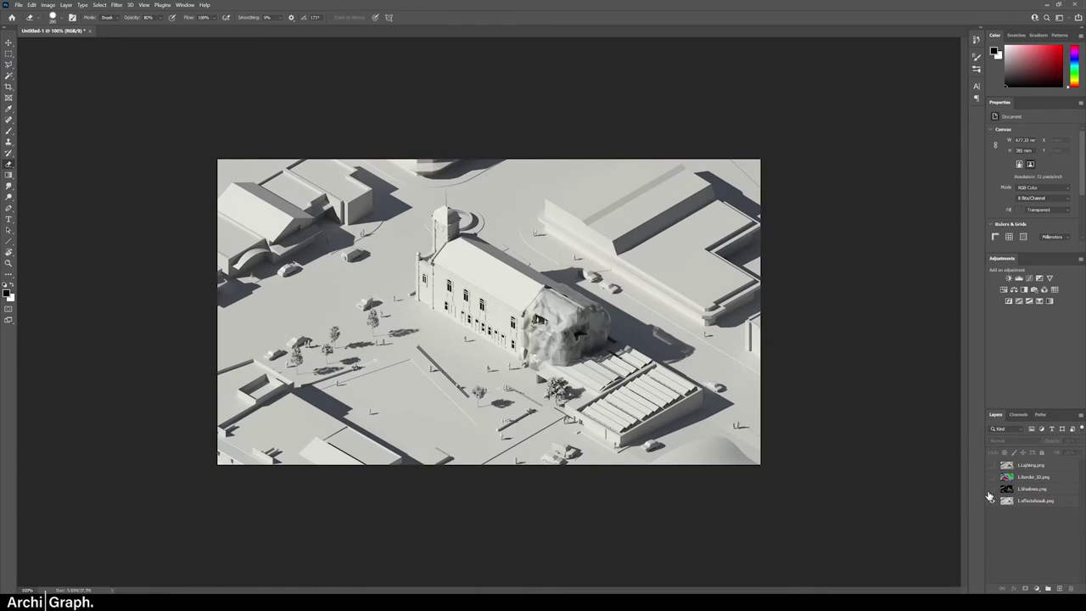
left_click(991, 490)
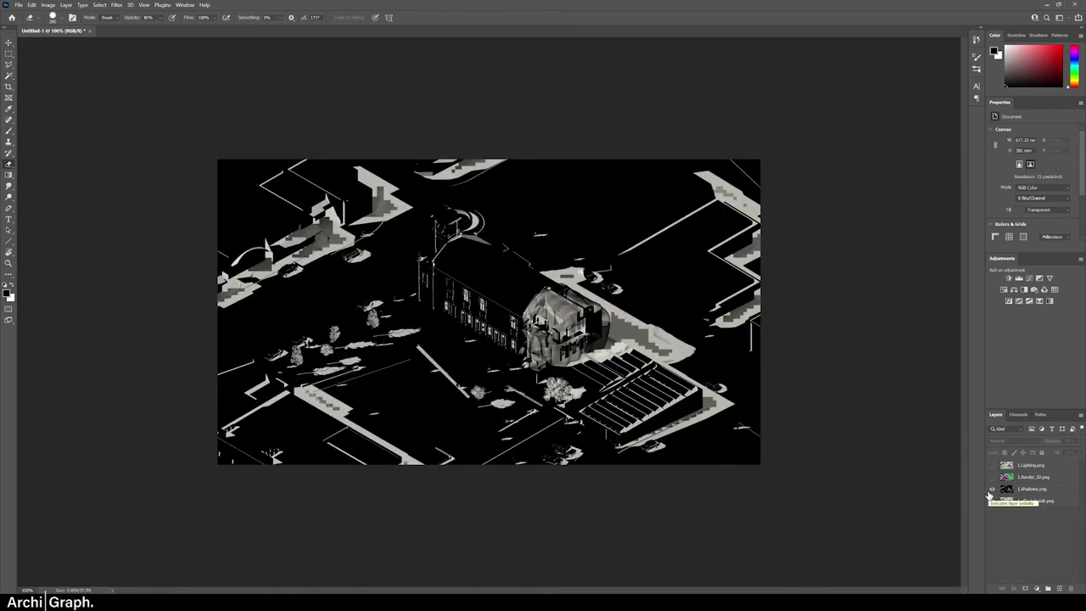
left_click(991, 490)
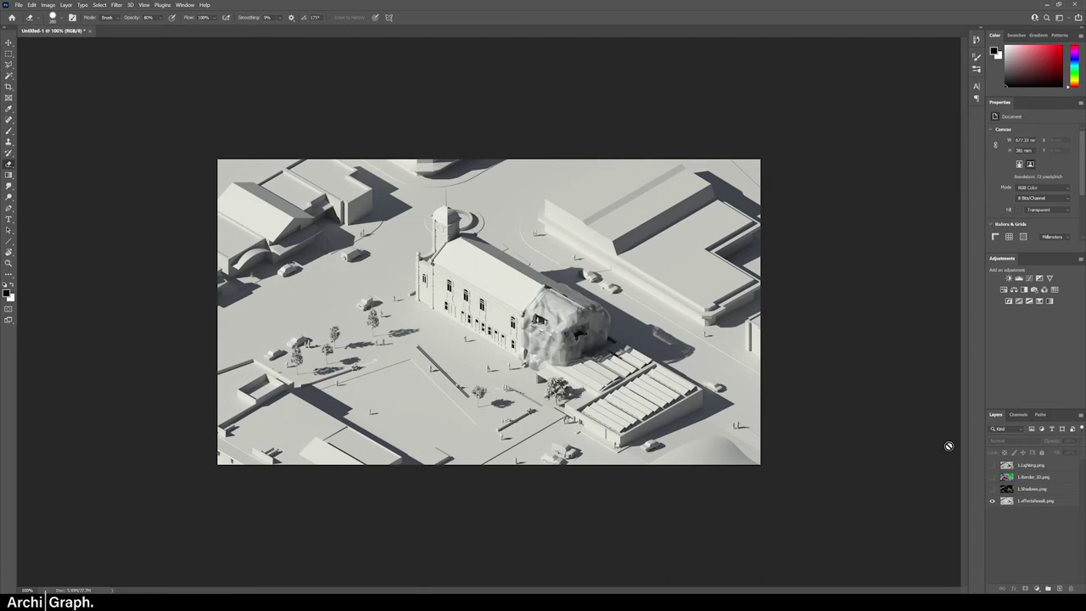
left_click(992, 464)
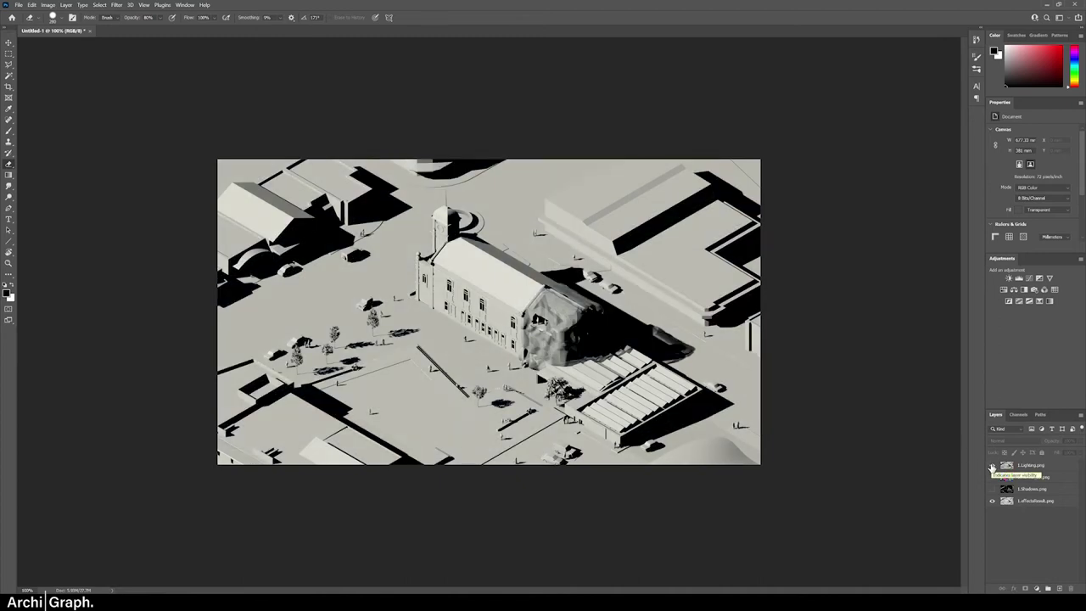
left_click(992, 466)
left_click(992, 466)
Select all black shadow areas of the 1.Lighting.png layer with Color Range, sampling the shadow beside the building
key("w")
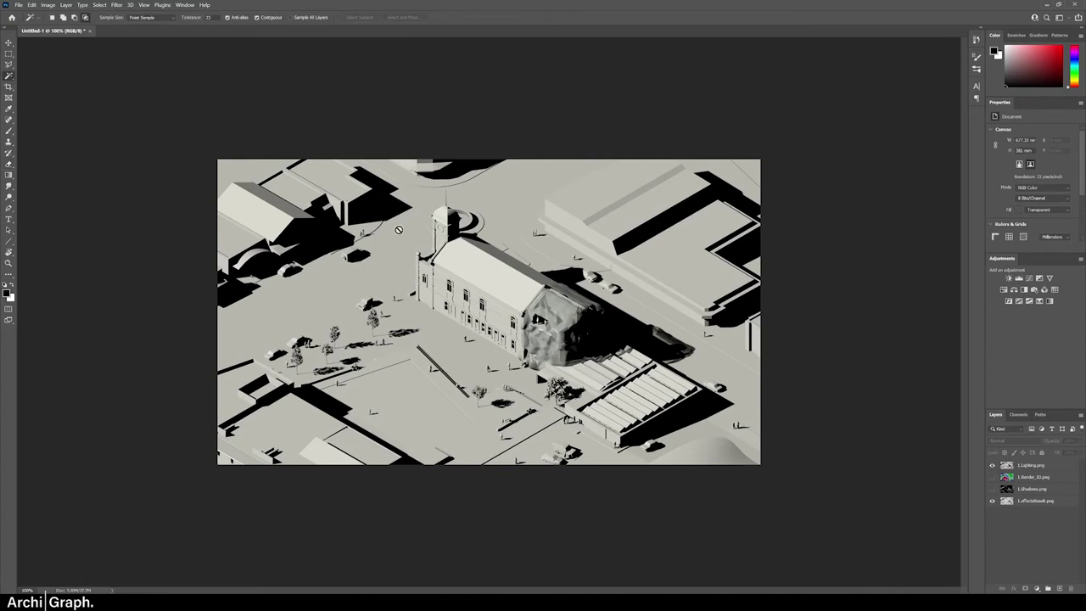
left_click(1032, 467)
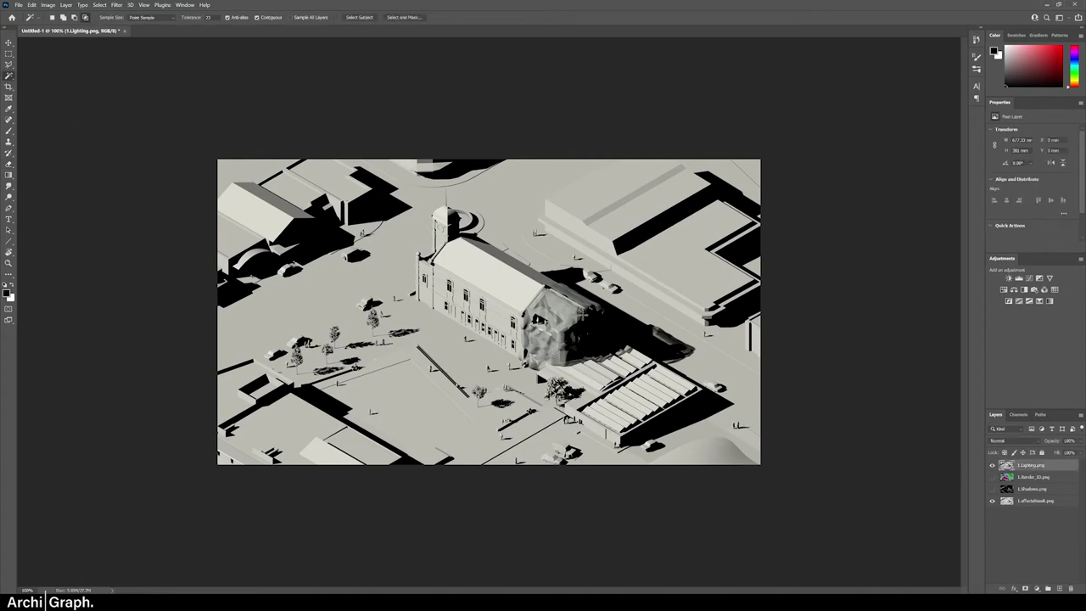
right_click(620, 327)
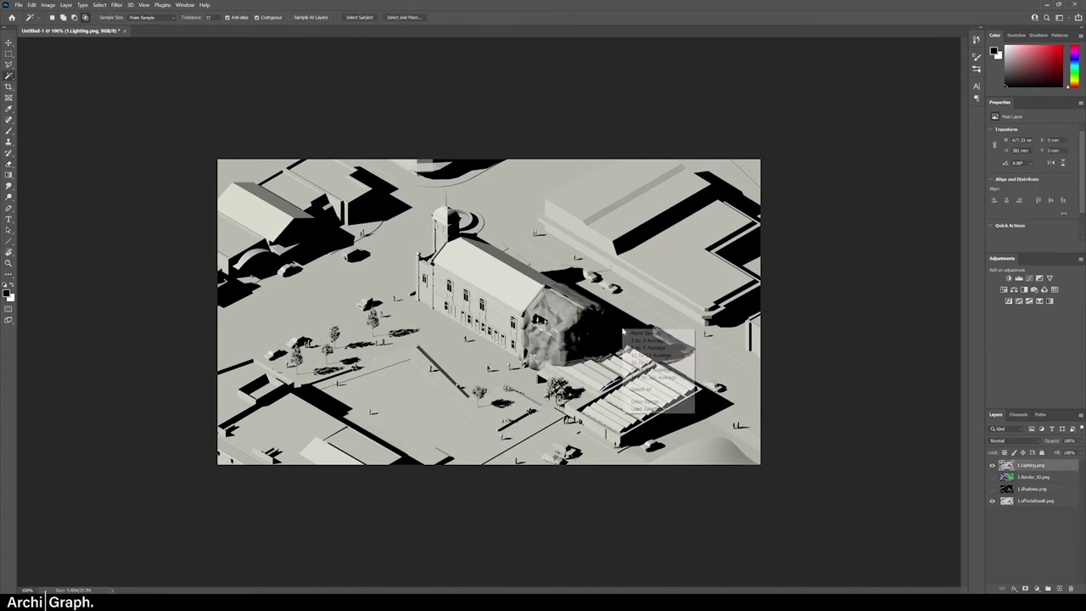
left_click(647, 403)
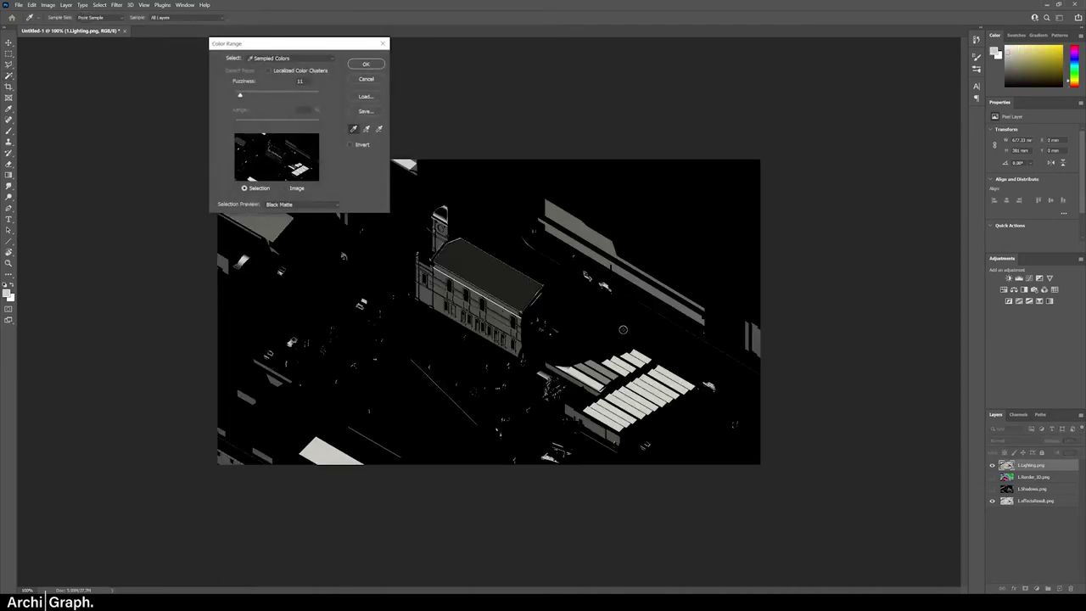
left_click(623, 329)
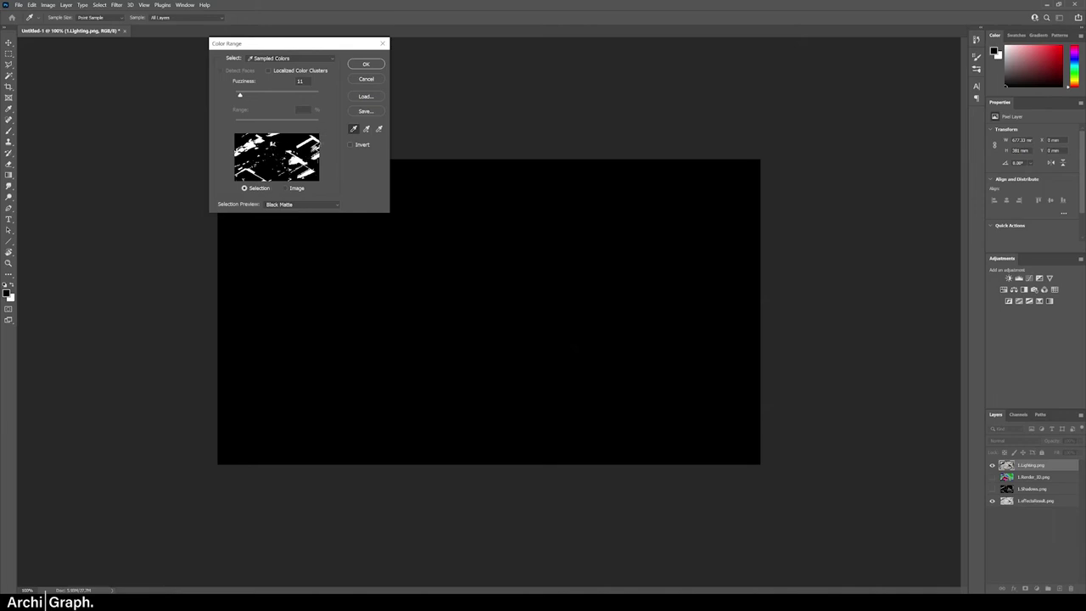
left_click(366, 64)
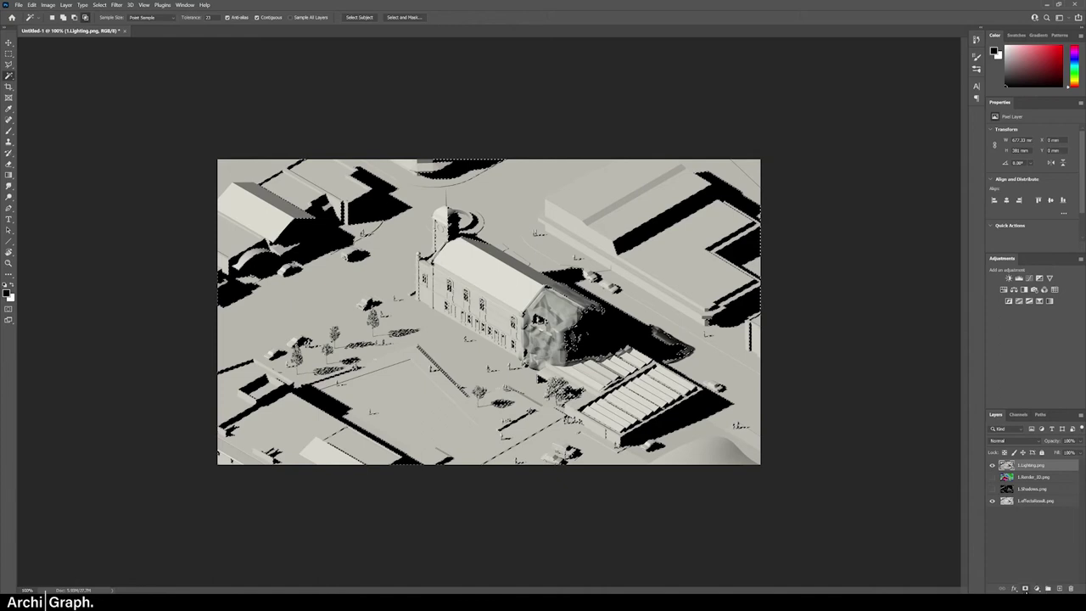
Mask the 1.Lighting.png layer to the shadow selection, invert the mask and lower the layer's opacity to about 29%
left_click(1024, 589)
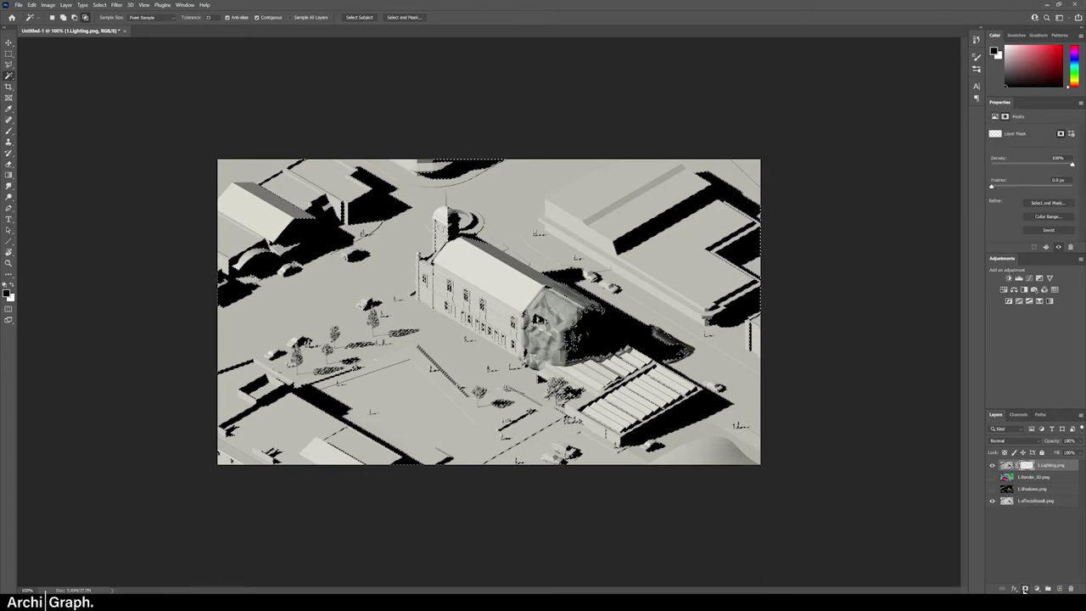
left_click(992, 467)
left_click(991, 467)
left_click(1007, 465)
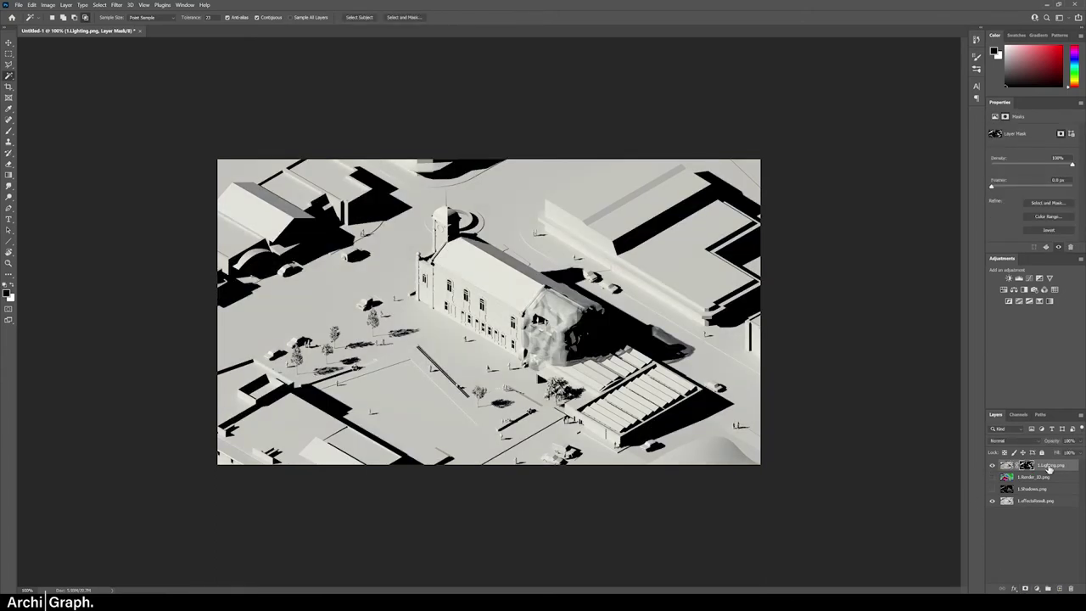
left_click_drag(1064, 452, 1051, 450)
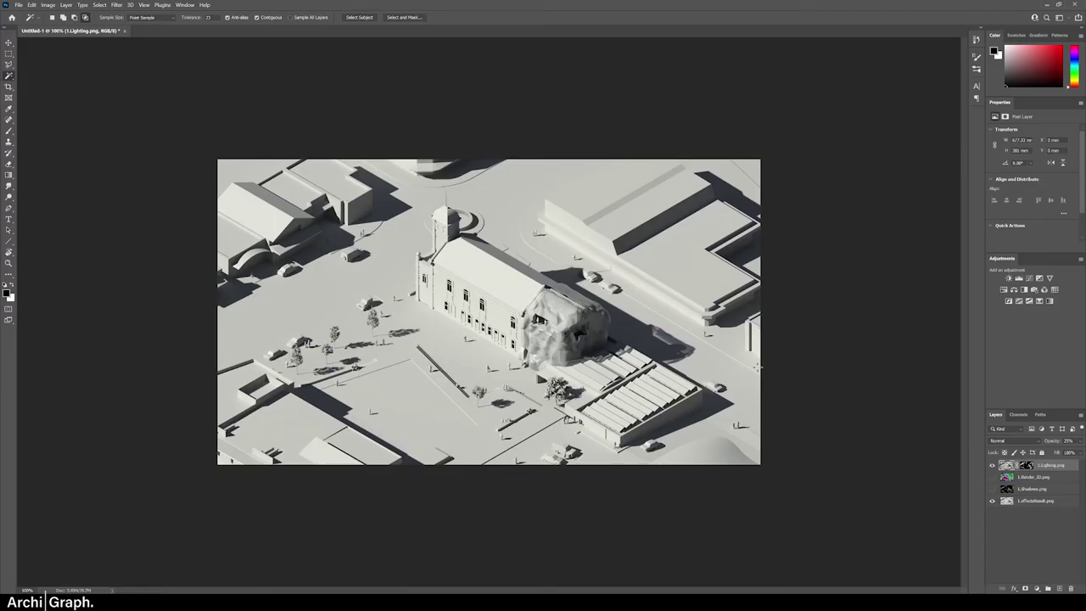
Add a Brightness/Contrast adjustment layer above 1.effectsResult.png with brightness about -23 and contrast about 5
left_click(1025, 501)
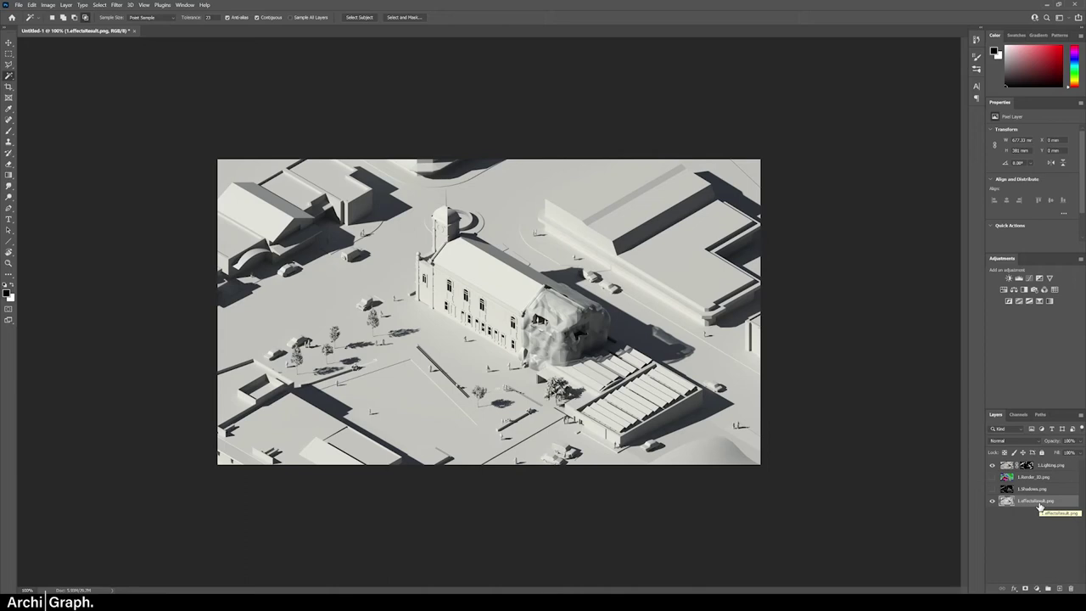
left_click(1008, 279)
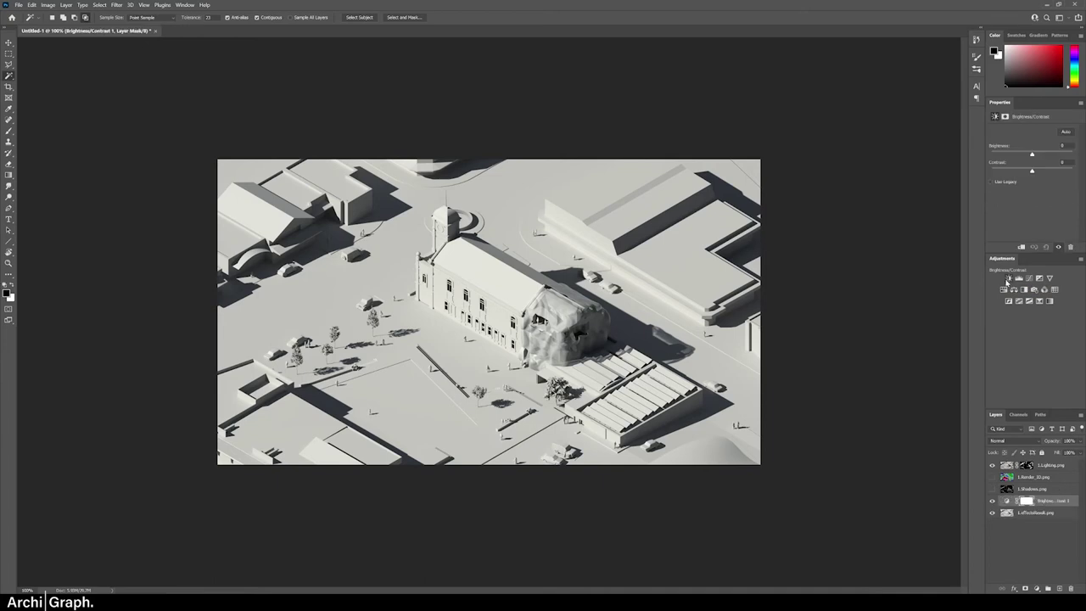
mouse_move(1033, 155)
left_mouse_down()
mouse_move(1027, 176)
mouse_move(1075, 171)
mouse_move(1022, 172)
mouse_move(1034, 171)
left_mouse_up()
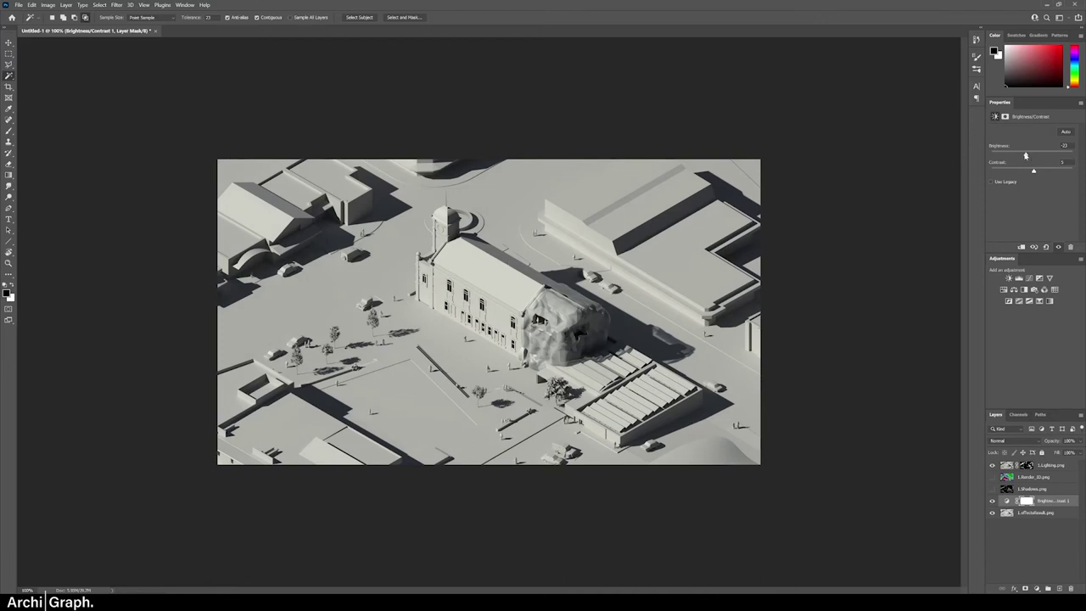
left_click_drag(1025, 155, 1026, 155)
Add a Levels adjustment layer above the Brightness/Contrast one with black input 5 and white input about 243
left_click(1020, 277)
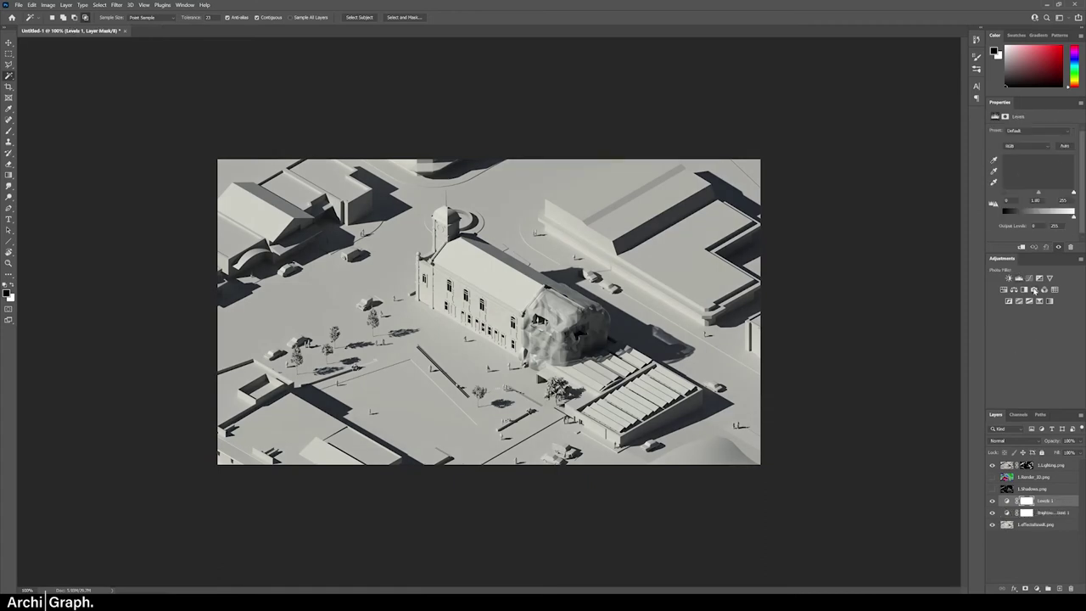
left_click_drag(1006, 195, 1006, 195)
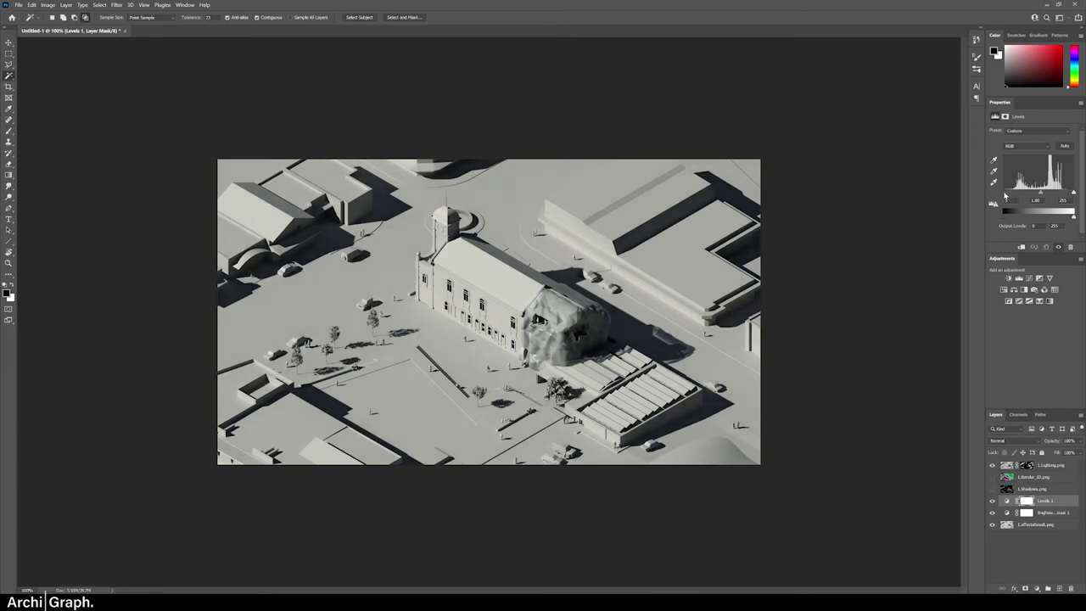
left_click_drag(1073, 194, 1071, 194)
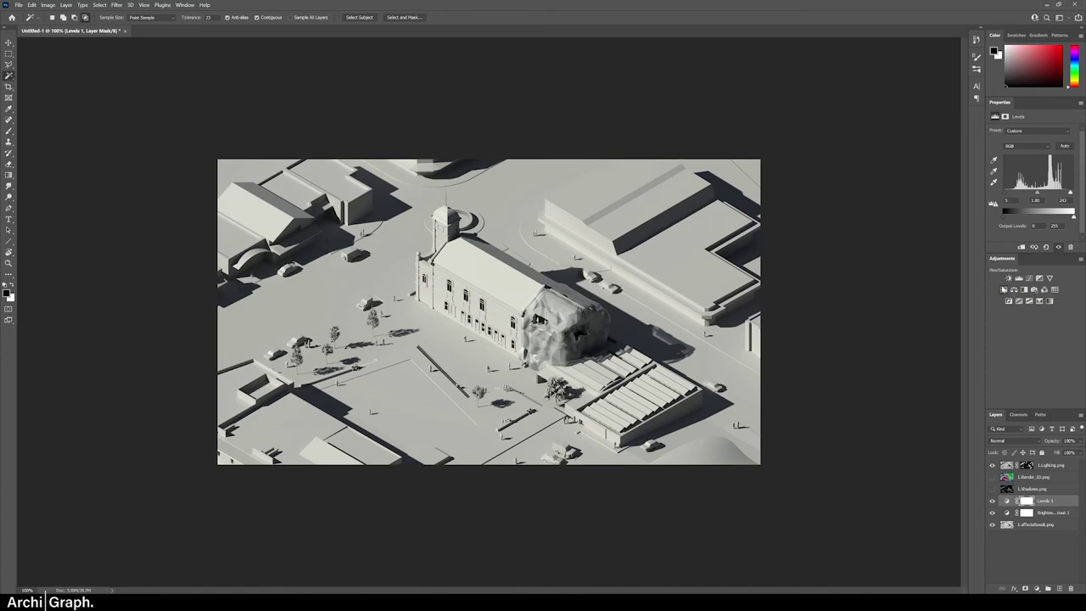
Add a Hue/Saturation adjustment layer above the Levels one and try slight hue shifts
left_click(1004, 289)
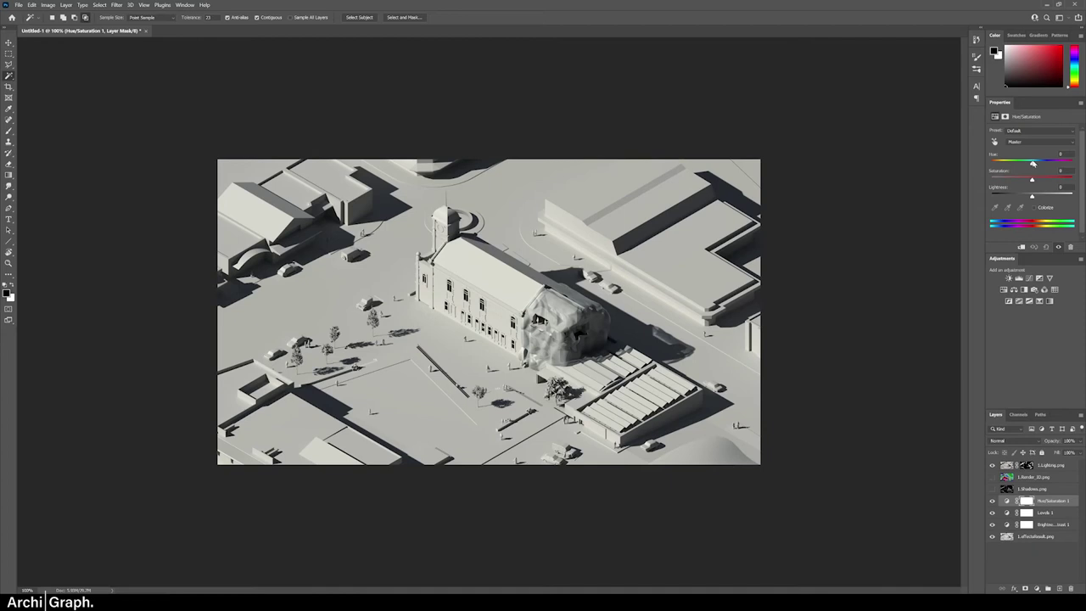
left_click_drag(1031, 164, 1036, 166)
left_click_drag(1036, 164, 1034, 163)
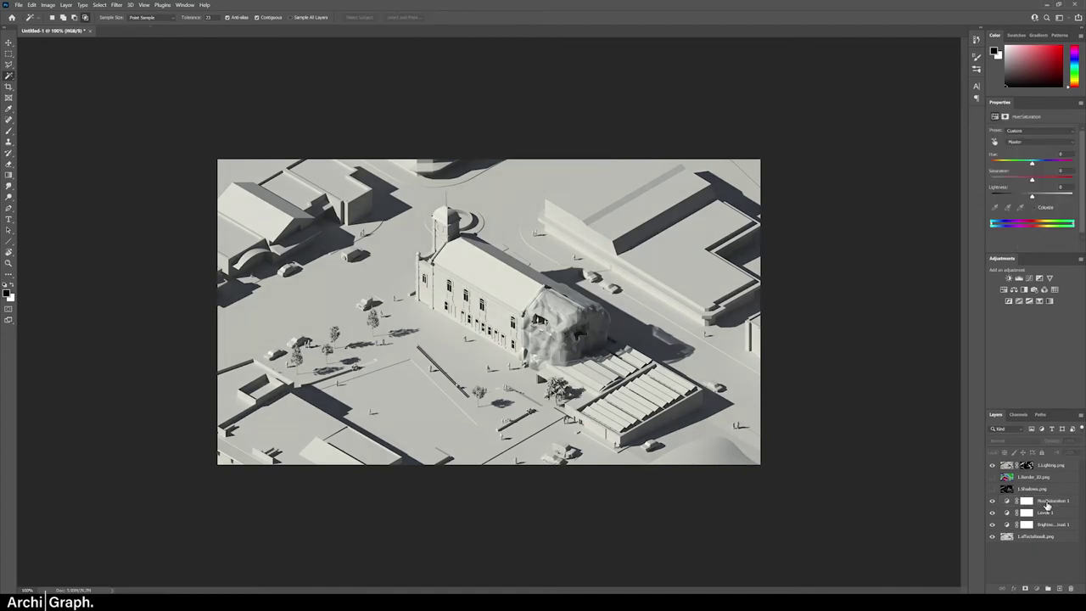
Group the three adjustment layers, compare the image with and without the group, and name it ADJUSTMENTS
left_click(1039, 550)
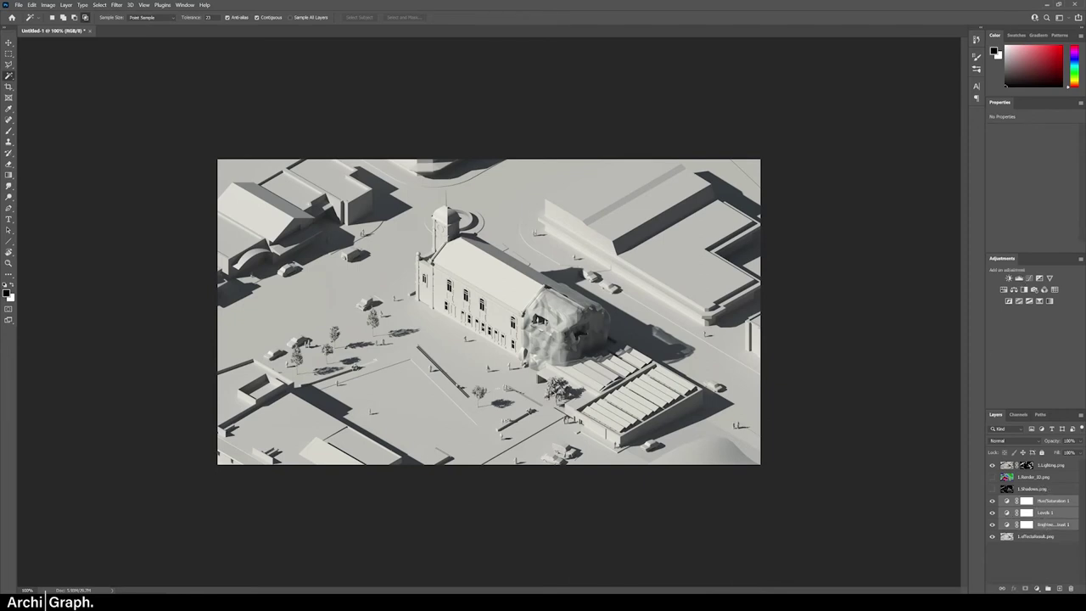
left_click(1048, 589)
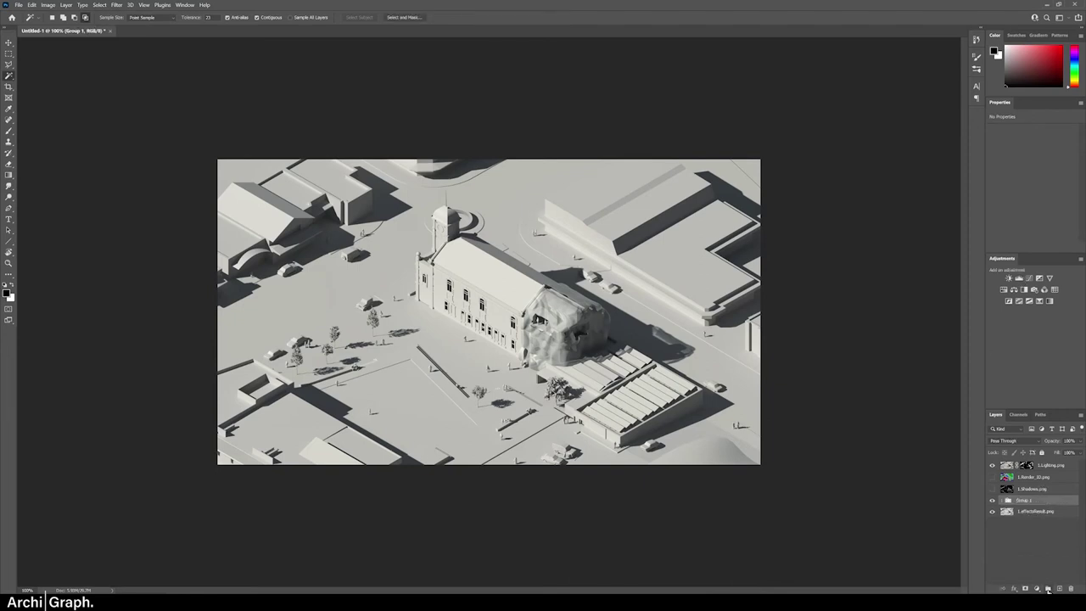
left_click(993, 501)
left_click(992, 502)
left_click(992, 502)
double_click(1024, 500)
type("ADJUSTMENTS")
left_click(1011, 541)
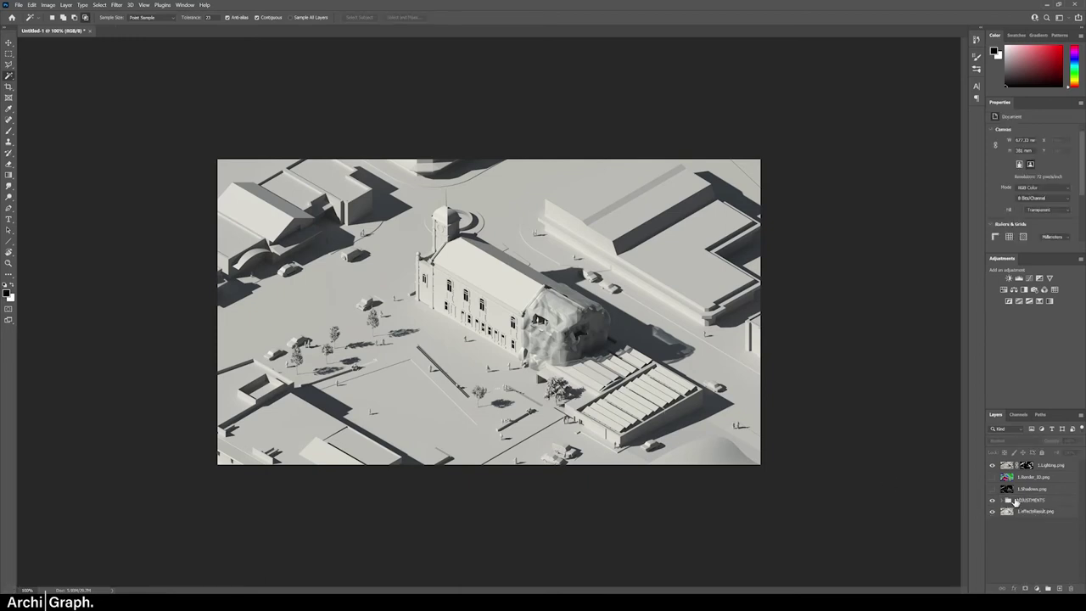
Give the ADJUSTMENTS group a green colour label and move it to the top of the layer stack
right_click(1012, 501)
left_click(1012, 502)
right_click(1011, 501)
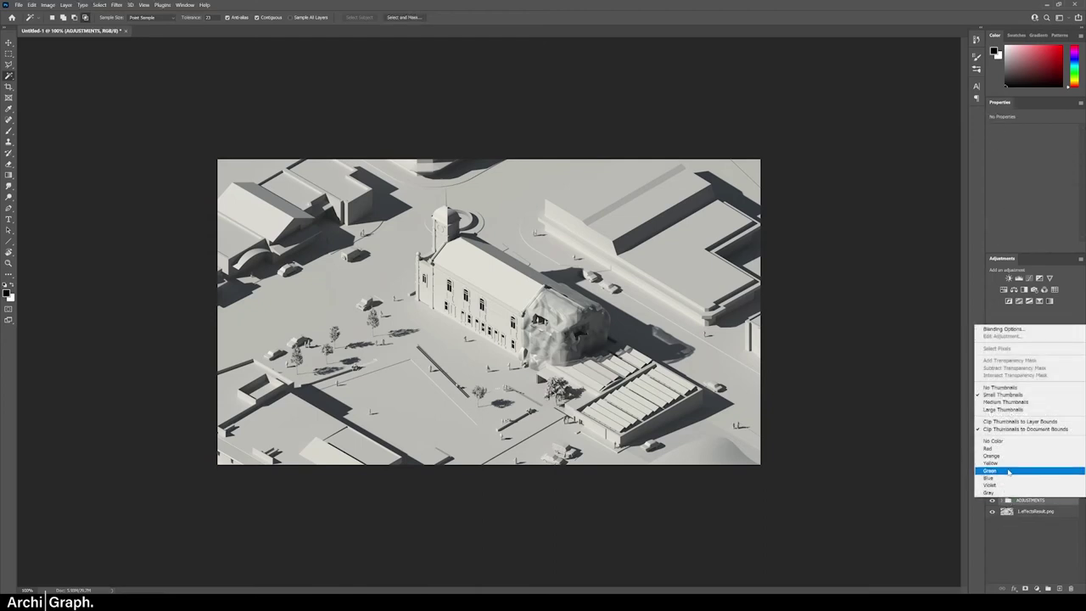
left_click(1018, 477)
left_click(1020, 537)
left_click(1018, 501)
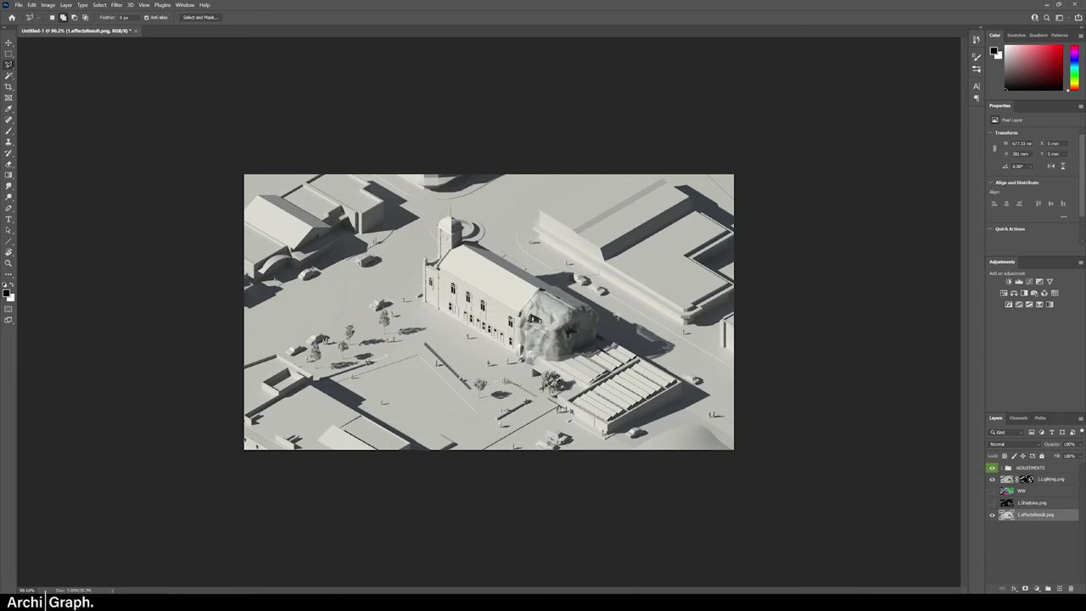
Outline the irregular faceted extension at the end of the main building with the Polygonal Lasso tool to mask a new layer
scroll(651, 337, "up", 3)
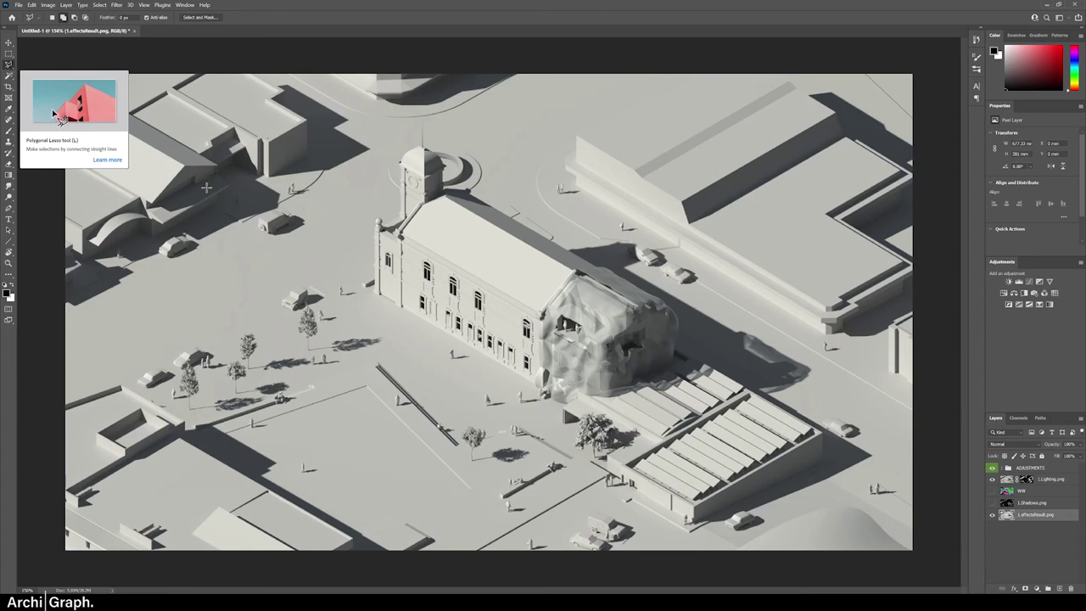
left_click(11, 65)
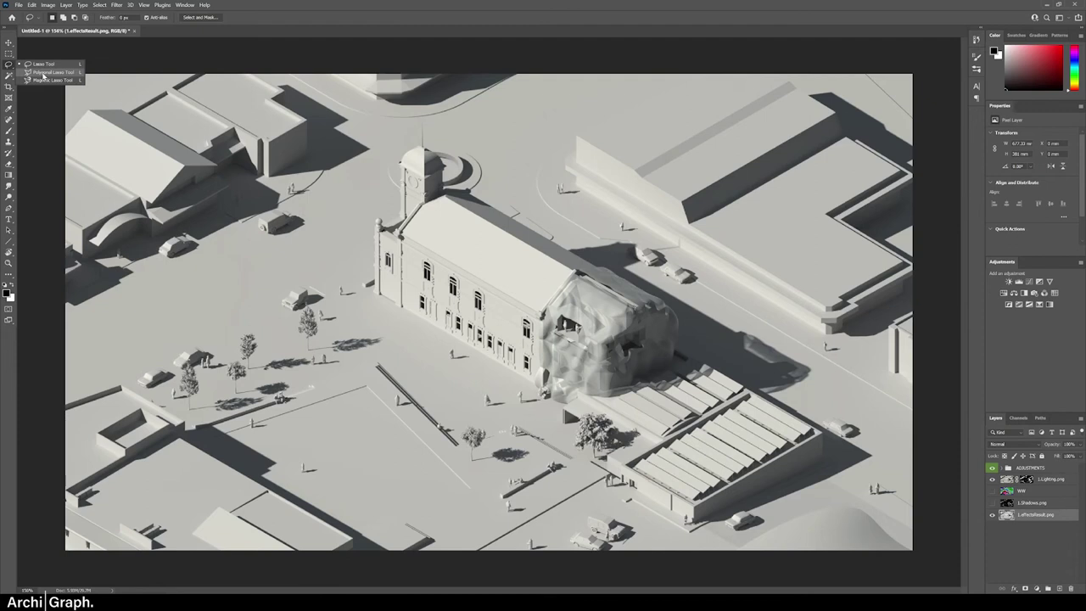
left_click(36, 73)
scroll(586, 352, "up", 4)
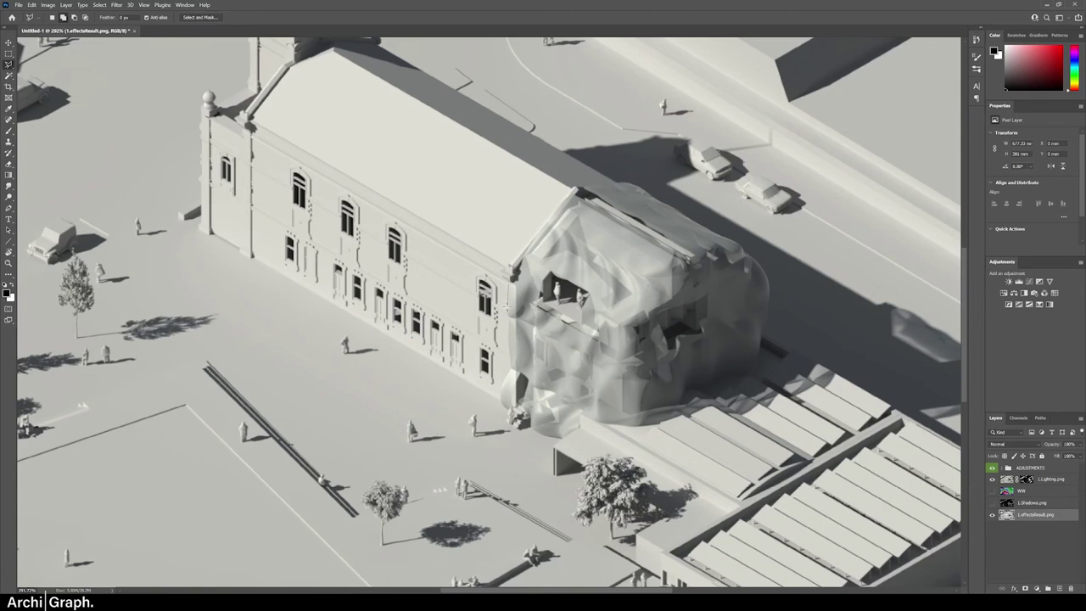
left_click_drag(508, 307, 503, 386)
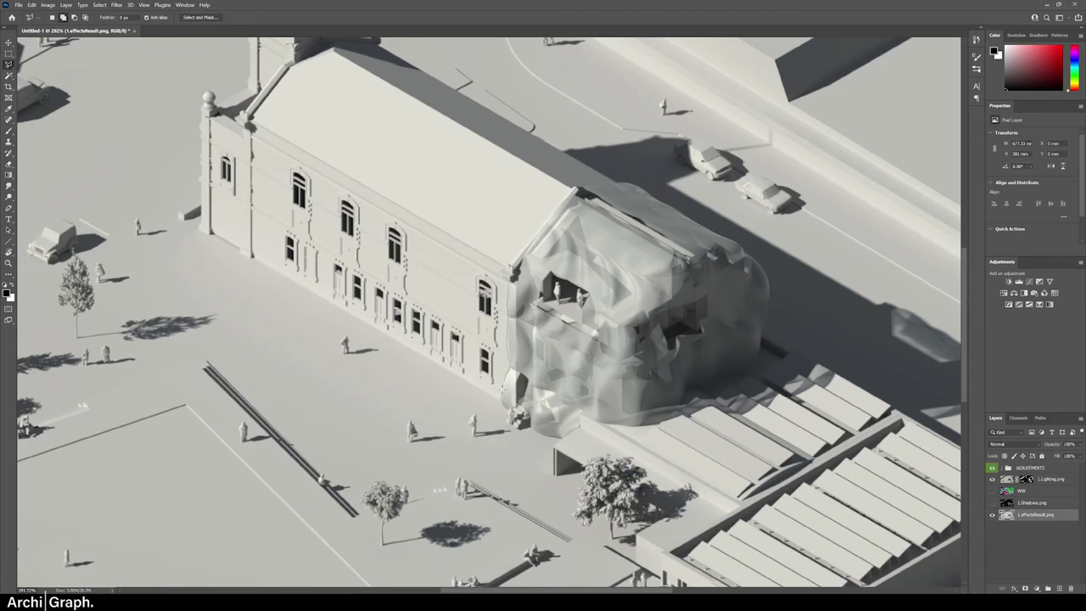
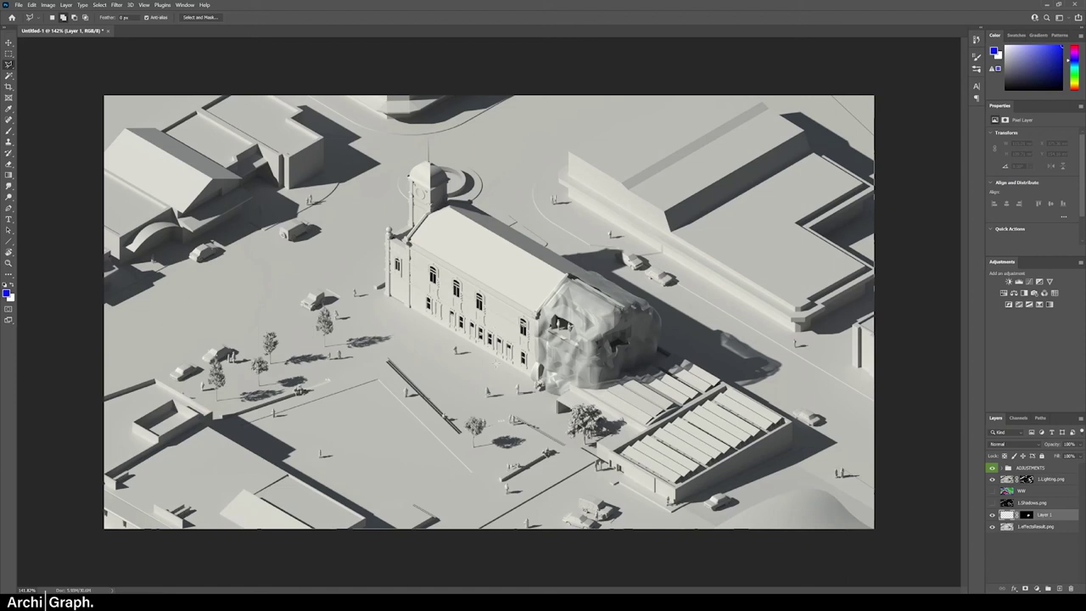
Paint the masked building extension solid blue on its new layer with a large soft brush at 100% opacity
key("b")
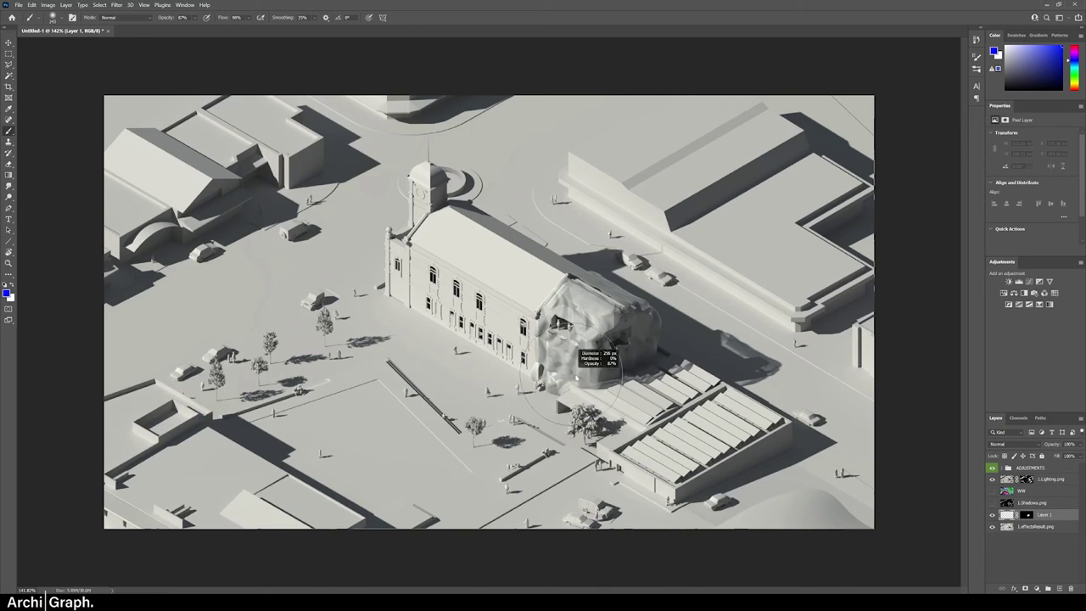
mouse_move(560, 374)
left_mouse_down()
mouse_move(594, 307)
mouse_move(577, 374)
mouse_move(644, 306)
mouse_move(543, 373)
left_mouse_up()
mouse_move(618, 322)
left_mouse_down()
mouse_move(533, 372)
mouse_move(645, 338)
left_mouse_up()
left_click_drag(197, 22, 213, 30)
left_click_drag(612, 266, 581, 416)
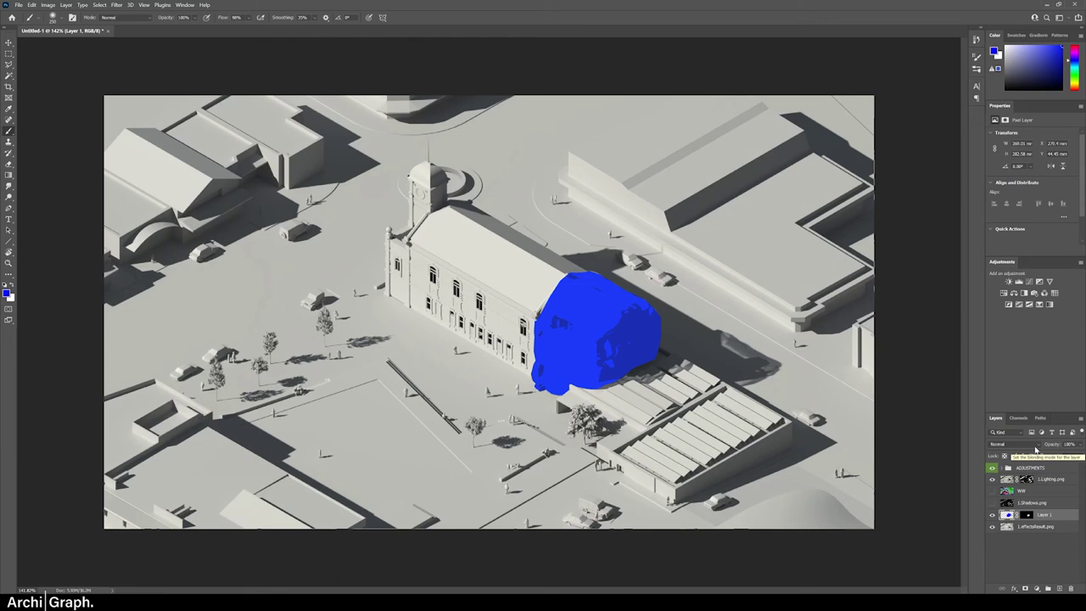
Set the blue layer's blending mode to Lighten with 84% opacity, and expand the ADJUSTMENTS group
left_click(1021, 449)
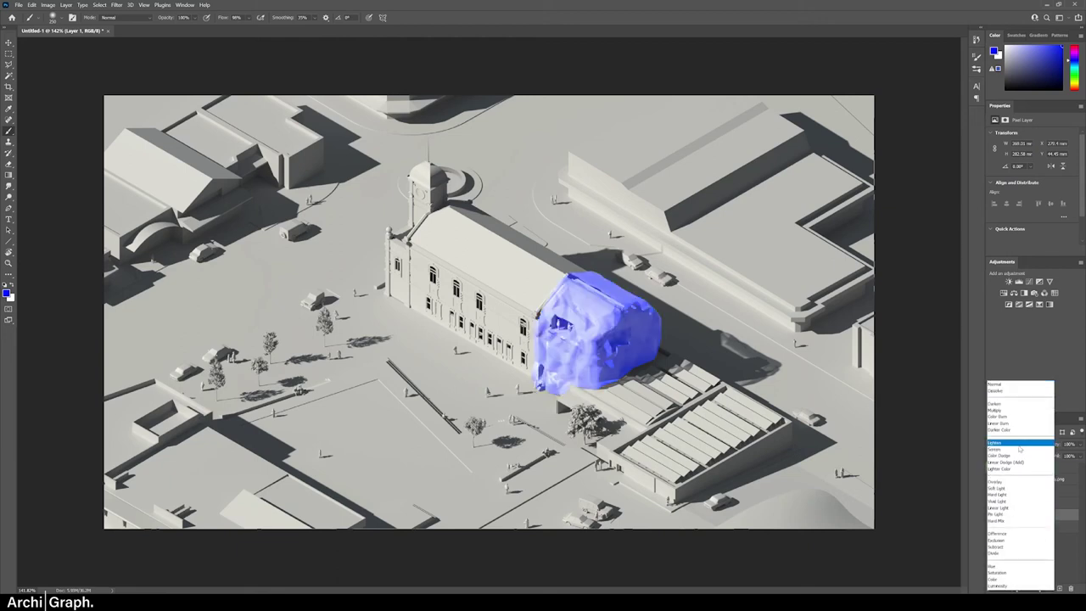
key("Escape")
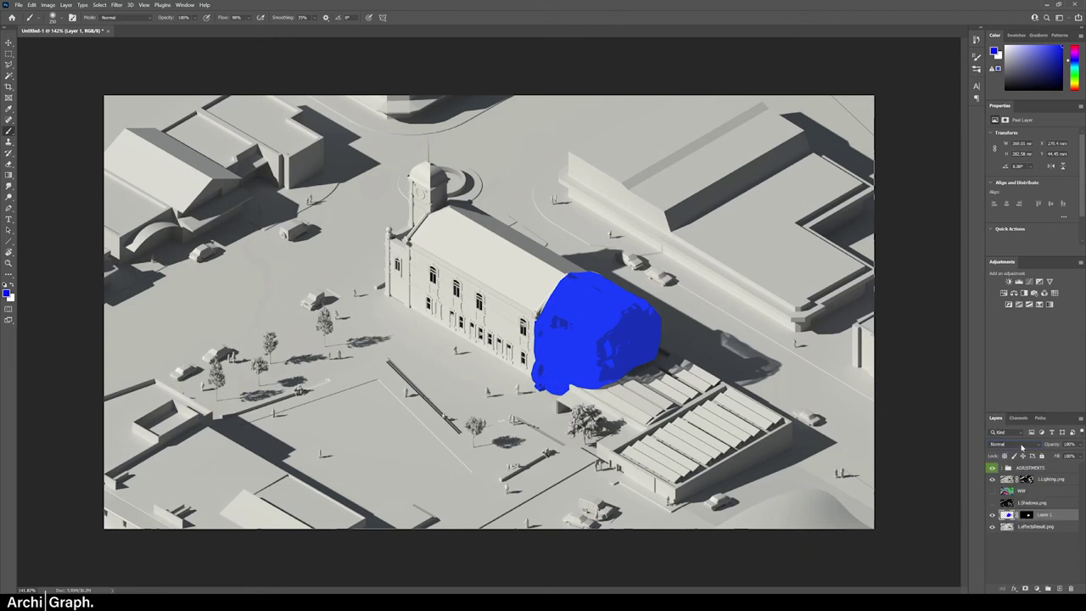
left_click(1039, 445)
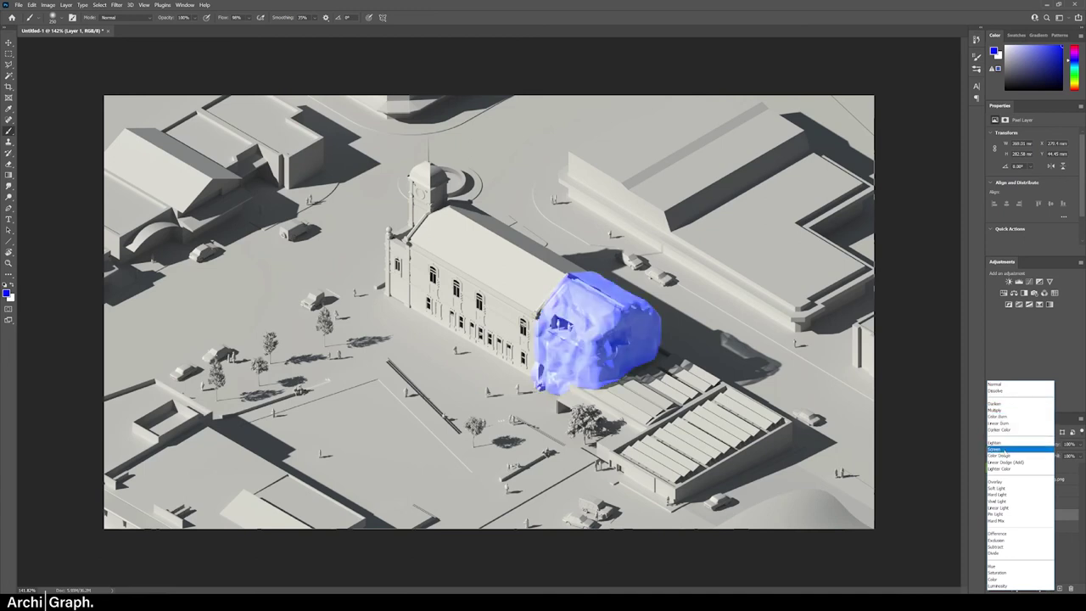
left_click(1004, 445)
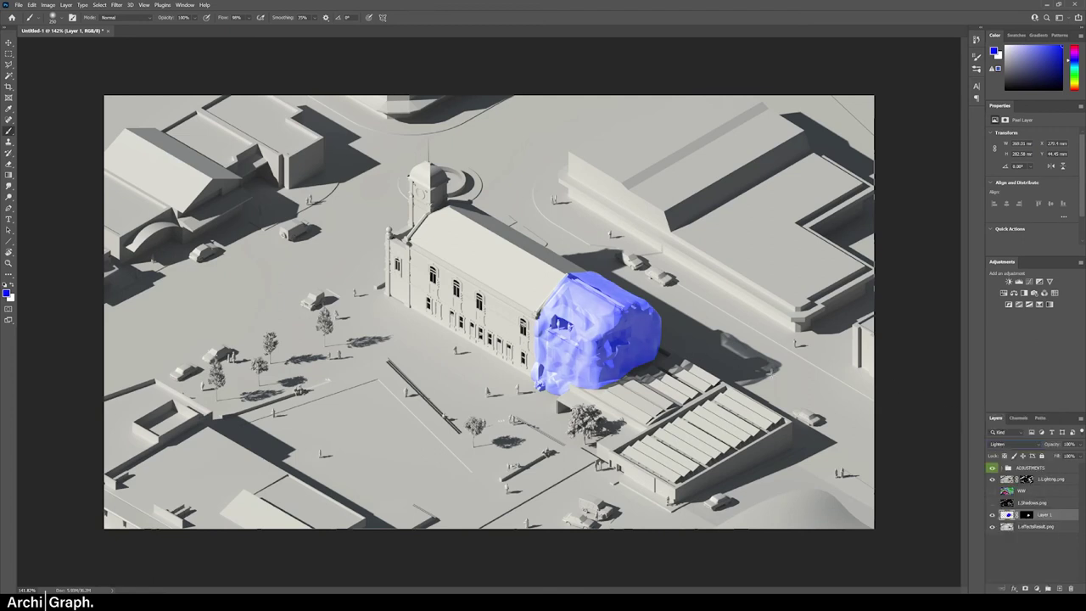
left_click(1079, 445)
mouse_move(1067, 456)
left_mouse_down()
mouse_move(1048, 456)
mouse_move(1070, 453)
left_mouse_up()
left_click(1002, 468)
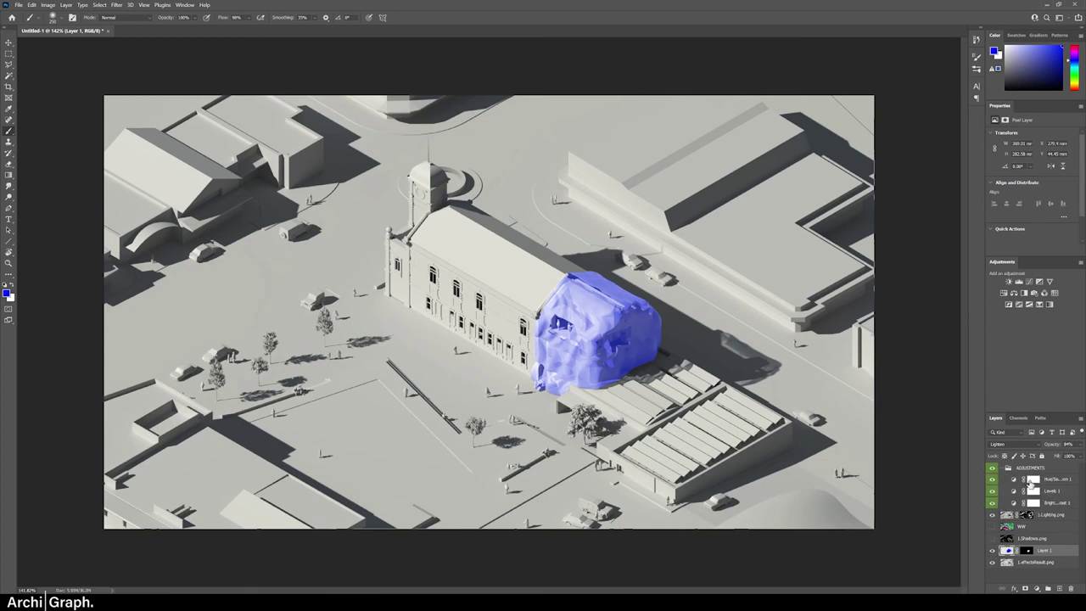
double_click(1049, 515)
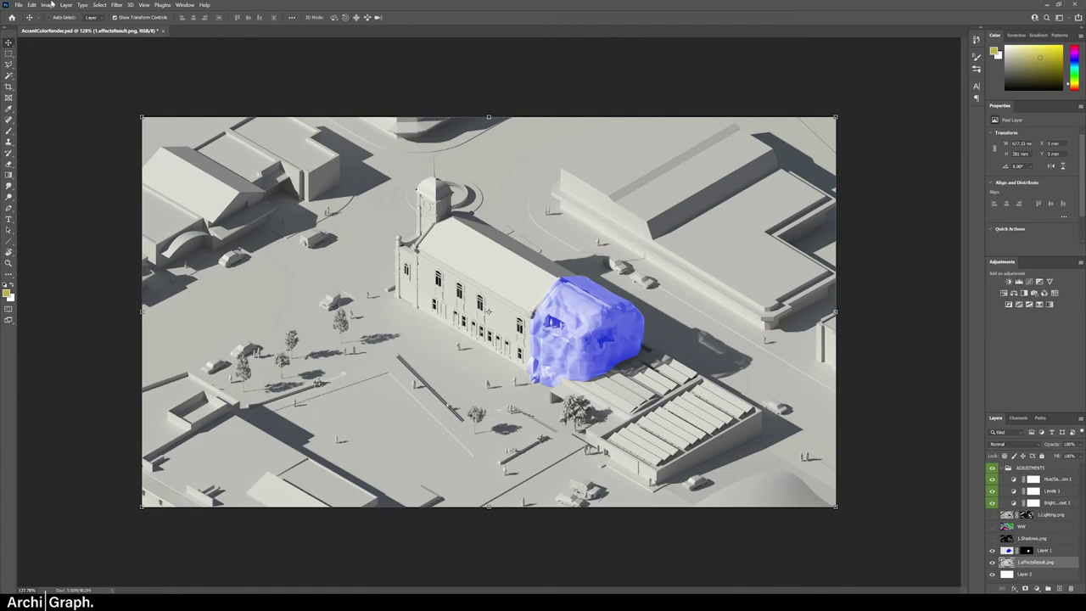
Export the finished image as a JPG at 100% quality with sRGB conversion
left_click(19, 5)
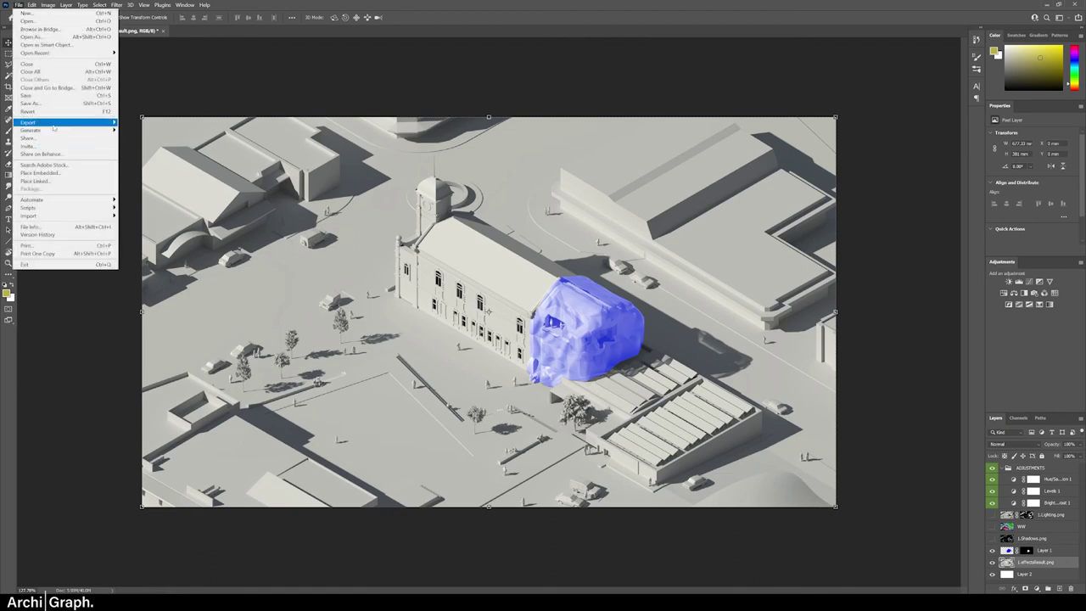
mouse_move(54, 124)
left_click(171, 130)
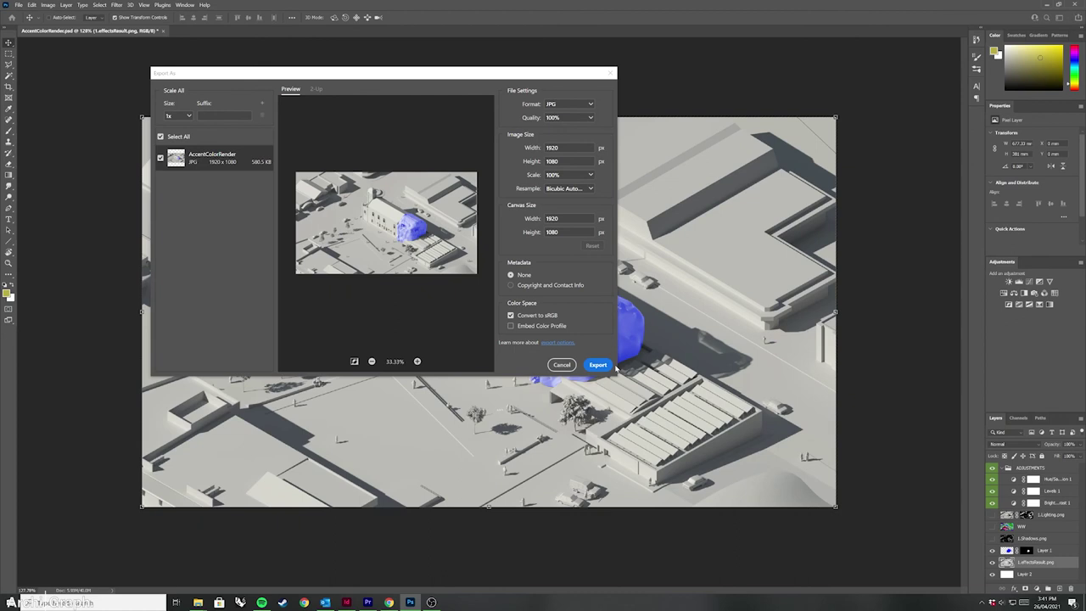
left_click(590, 175)
left_click(586, 208)
left_click(597, 364)
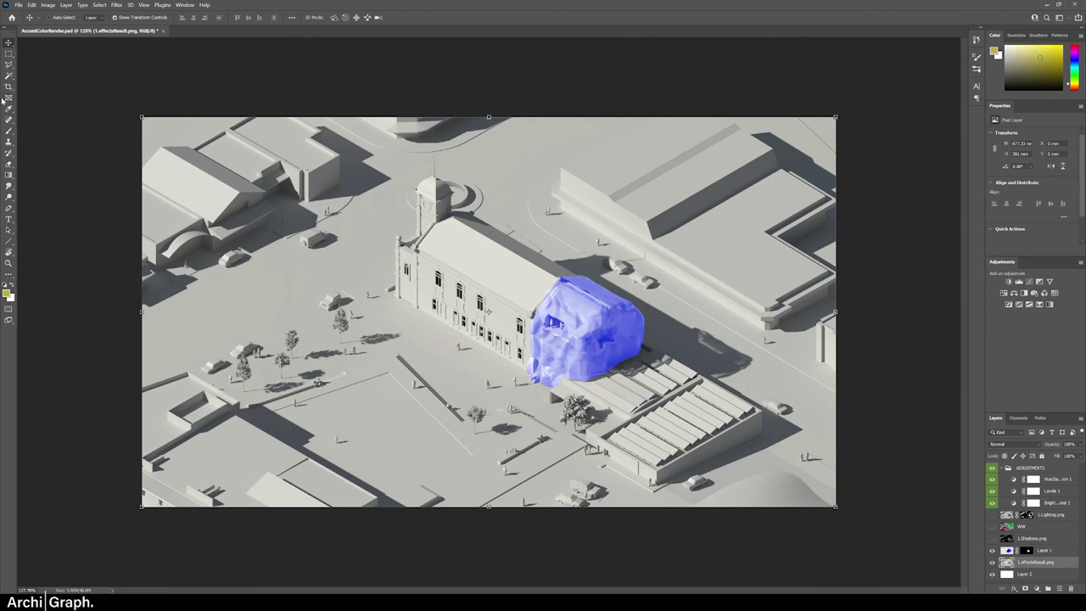
Try cropping the image more tightly around the main building and its blue extension
key("c")
left_click_drag(137, 118, 263, 142)
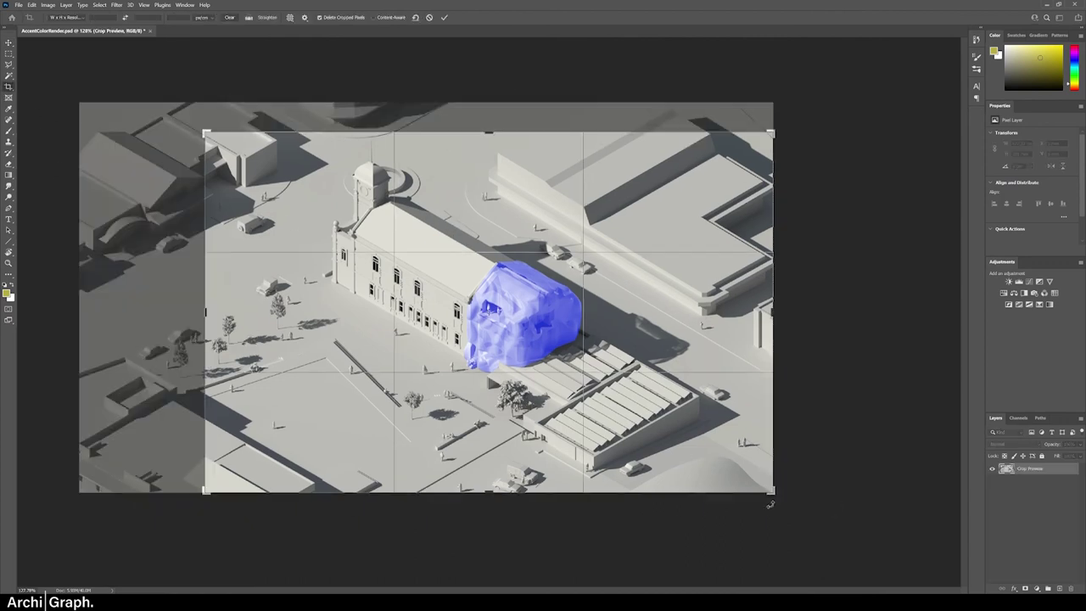
mouse_move(771, 485)
left_mouse_down()
mouse_move(750, 471)
mouse_move(768, 492)
left_mouse_up()
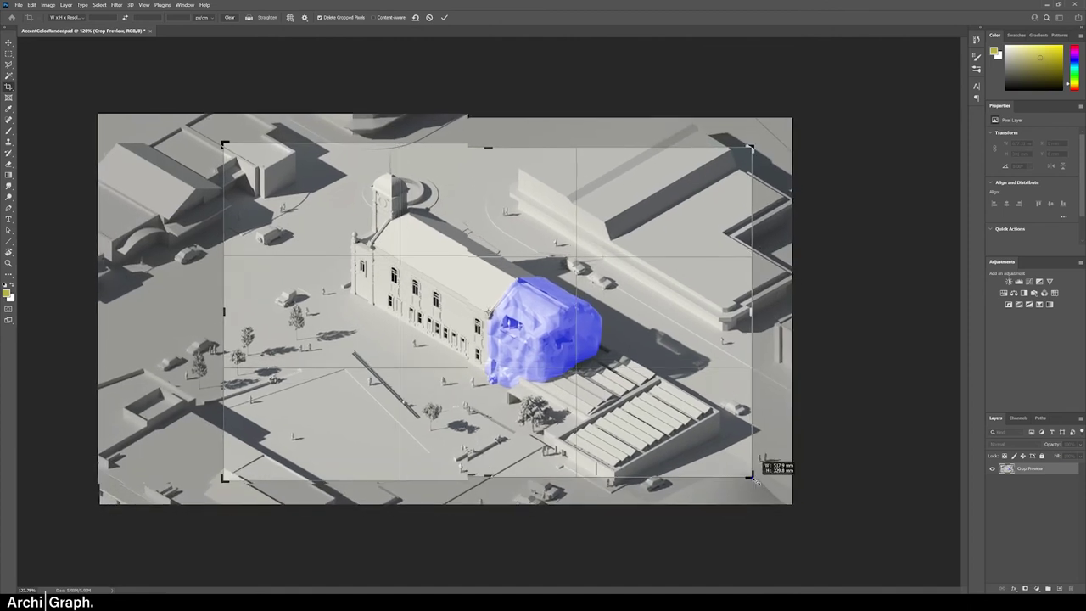
left_click(447, 17)
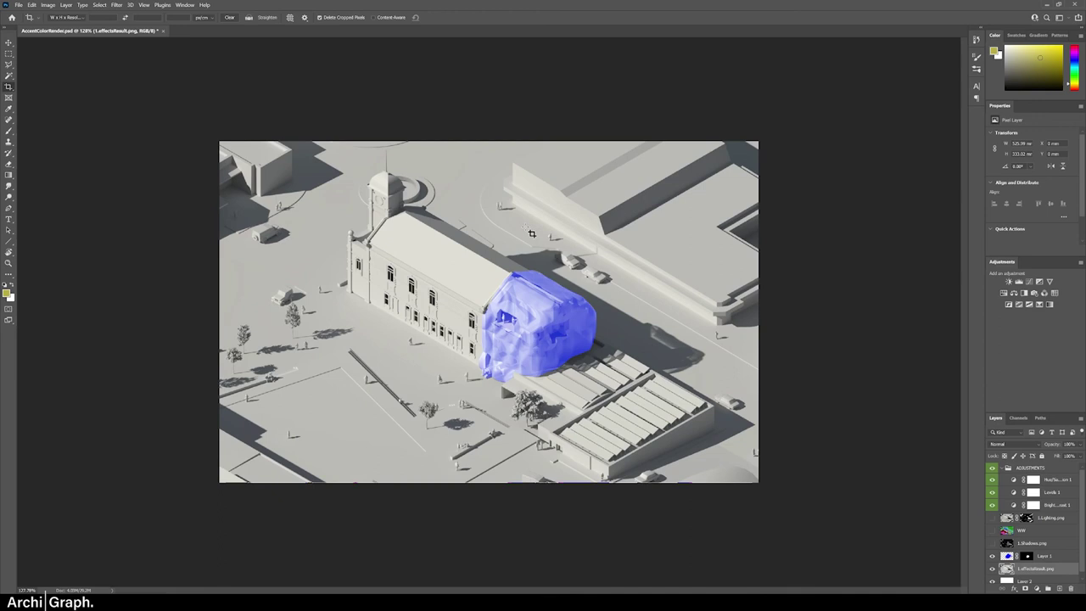
key("ctrl+z")
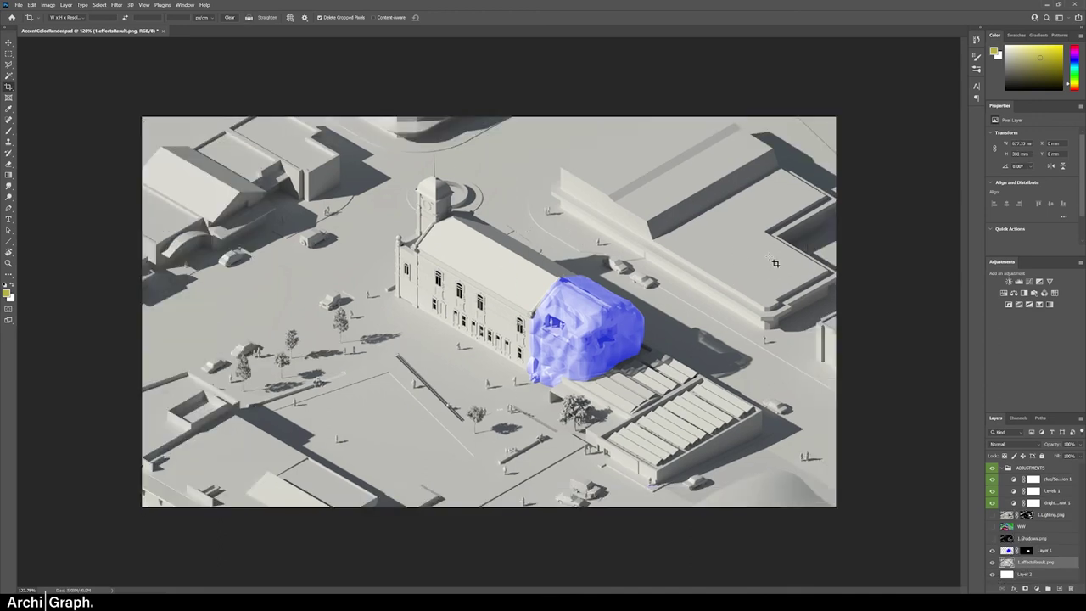
Save the layered document, then switch to InDesign and place the PSD render on the blank page
left_click(16, 5)
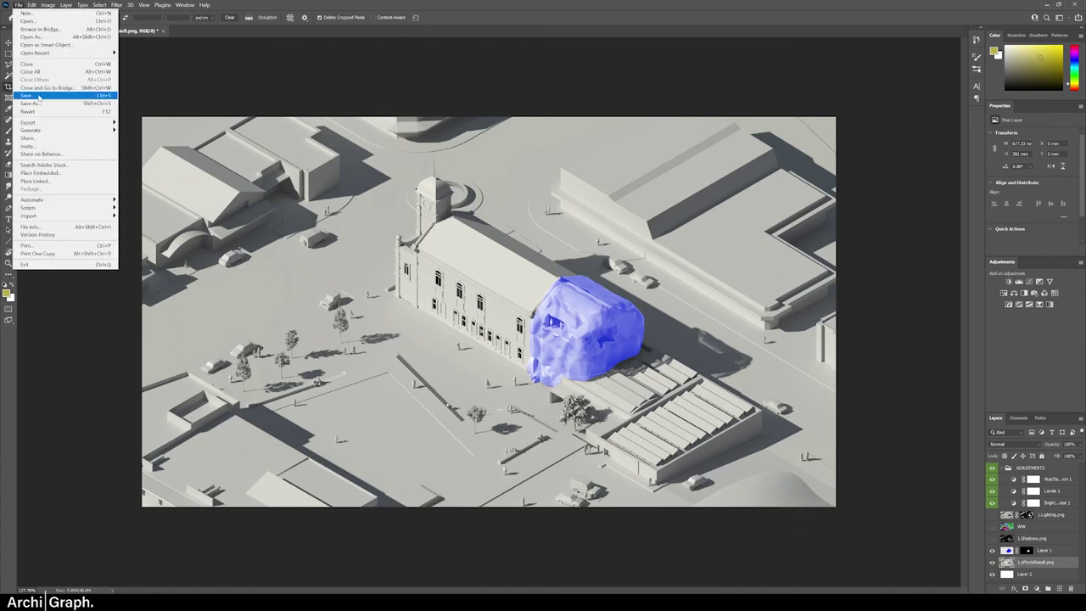
left_click(39, 97)
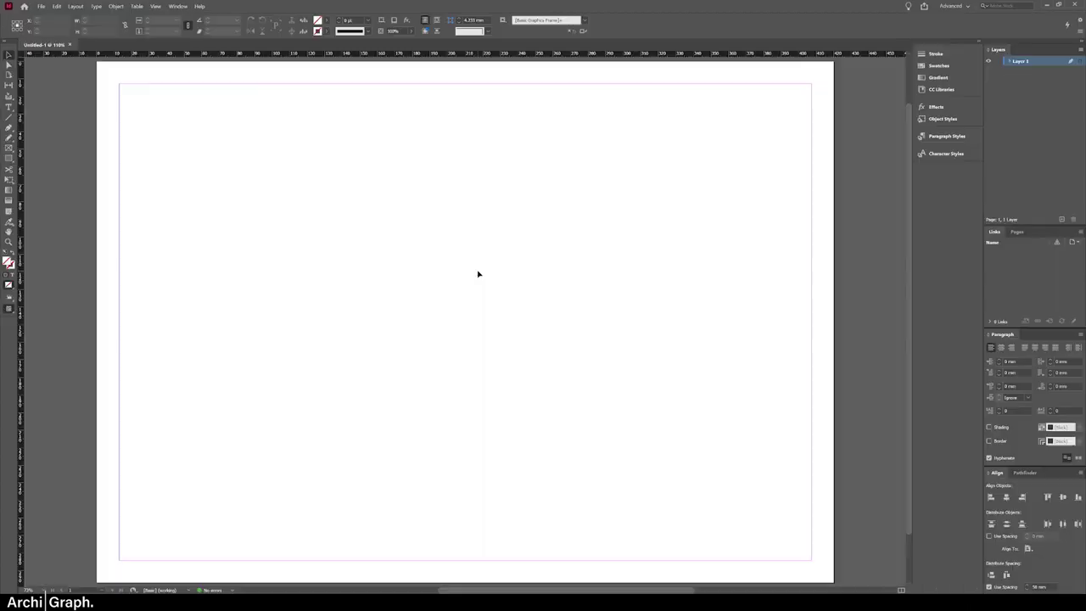
left_click(345, 602)
left_click(409, 288)
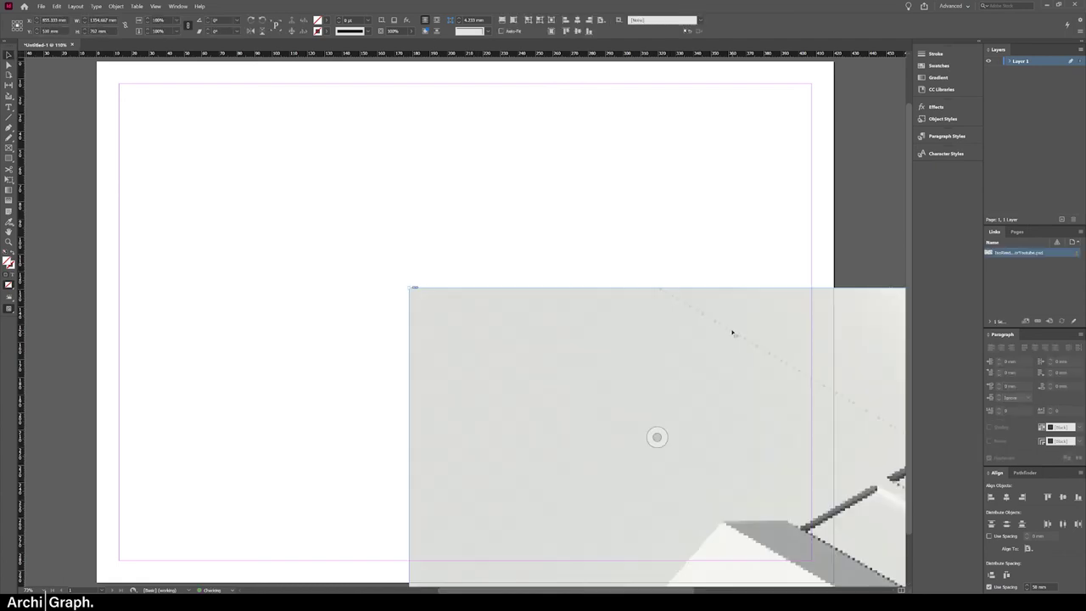
Centre the placed render on the page and scale it down to 27.5% so it fits inside the margins
key("ctrl+minus")
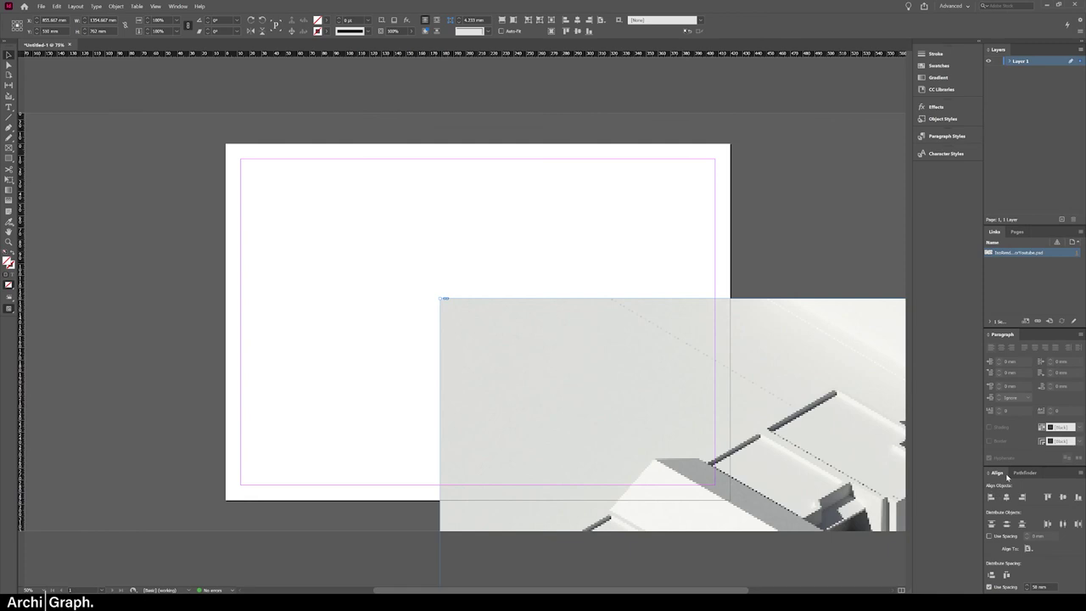
left_click(1062, 497)
left_click(1006, 498)
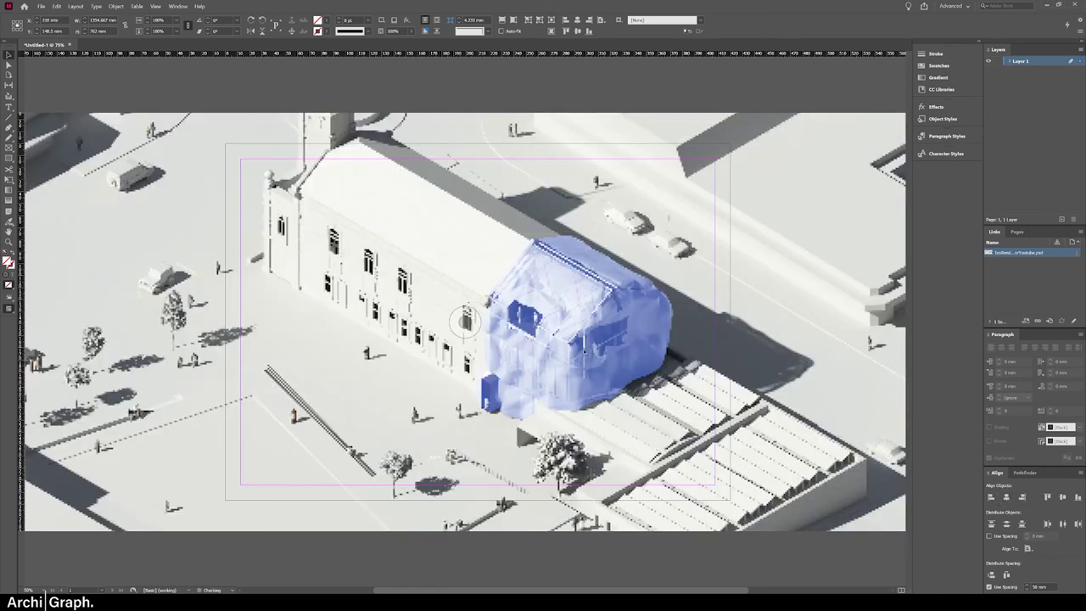
key("ctrl+minus")
key("ctrl+minus")
left_click_drag(736, 321, 547, 337)
key("ctrl+minus")
key("ctrl+1")
Enlarge the render inside its frame to 40.5% and shift it to centre the view on the main building
left_click(472, 354)
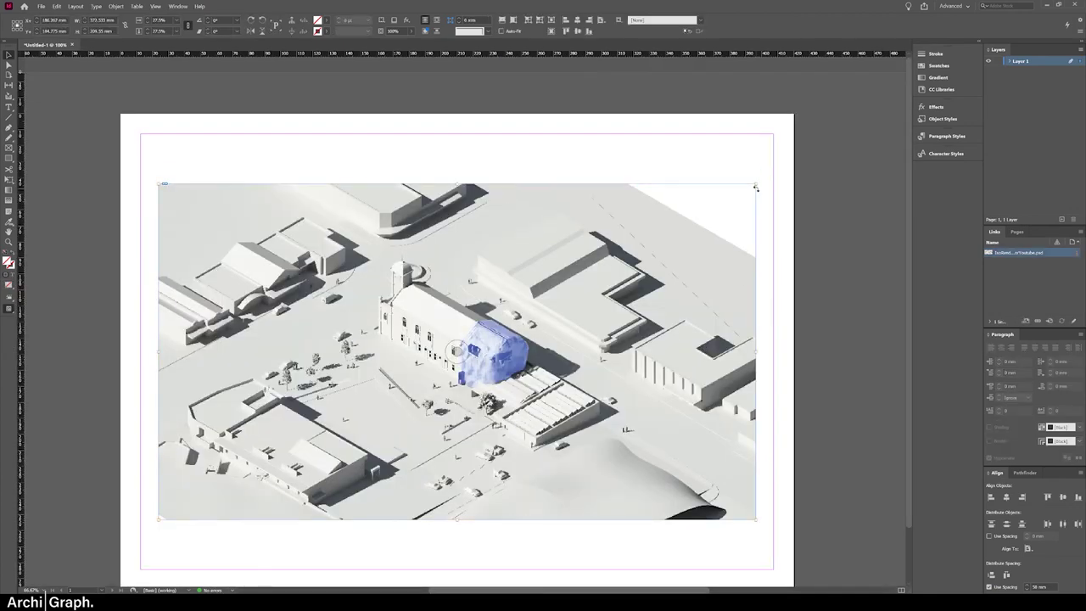
key("Escape")
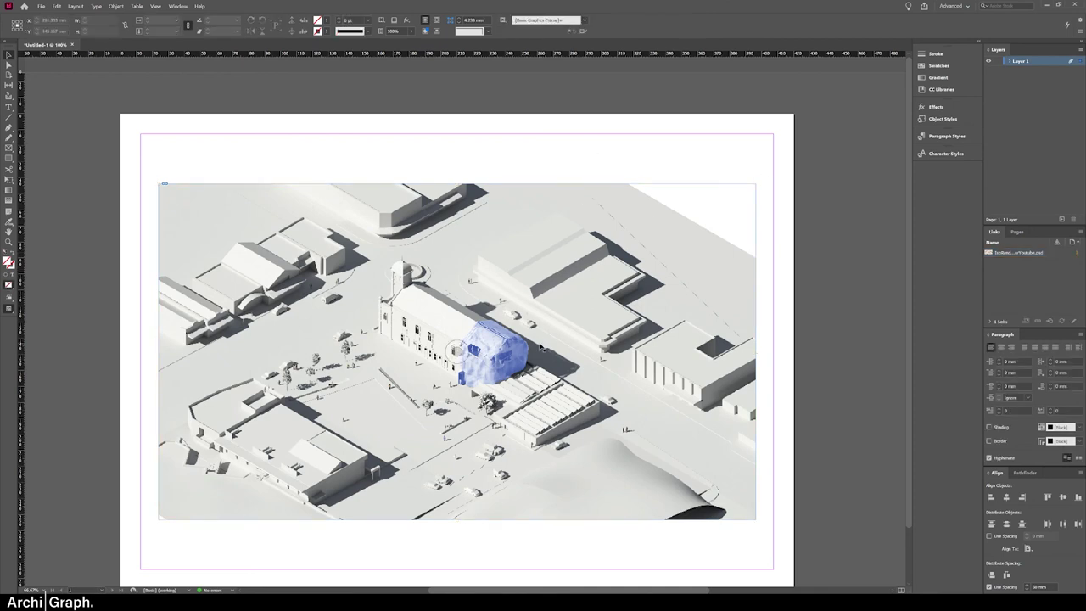
left_click(458, 351)
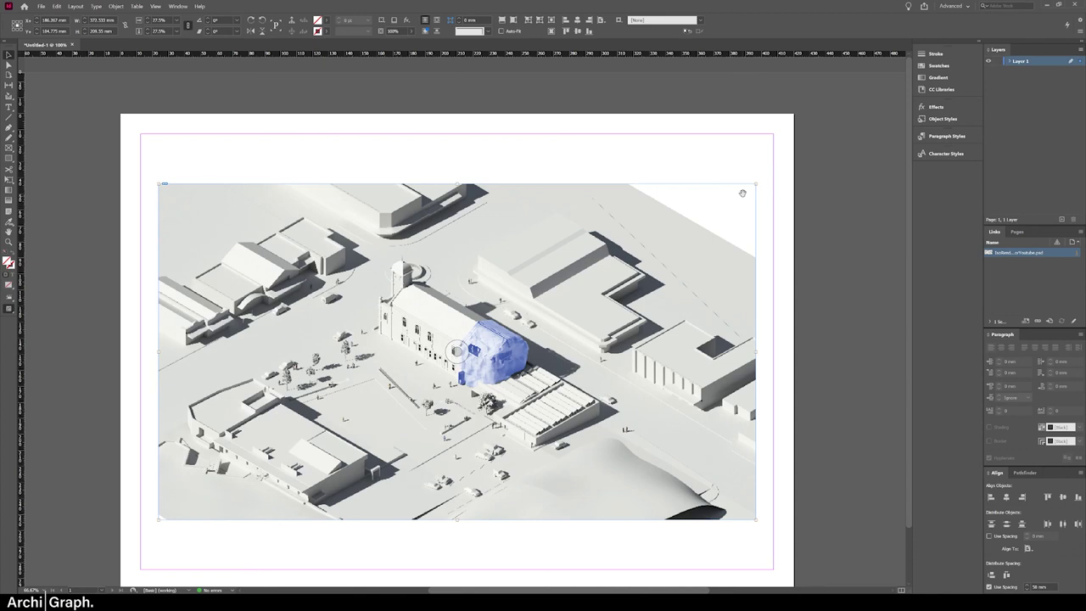
left_click_drag(755, 183, 900, 109)
left_click_drag(457, 359, 457, 373)
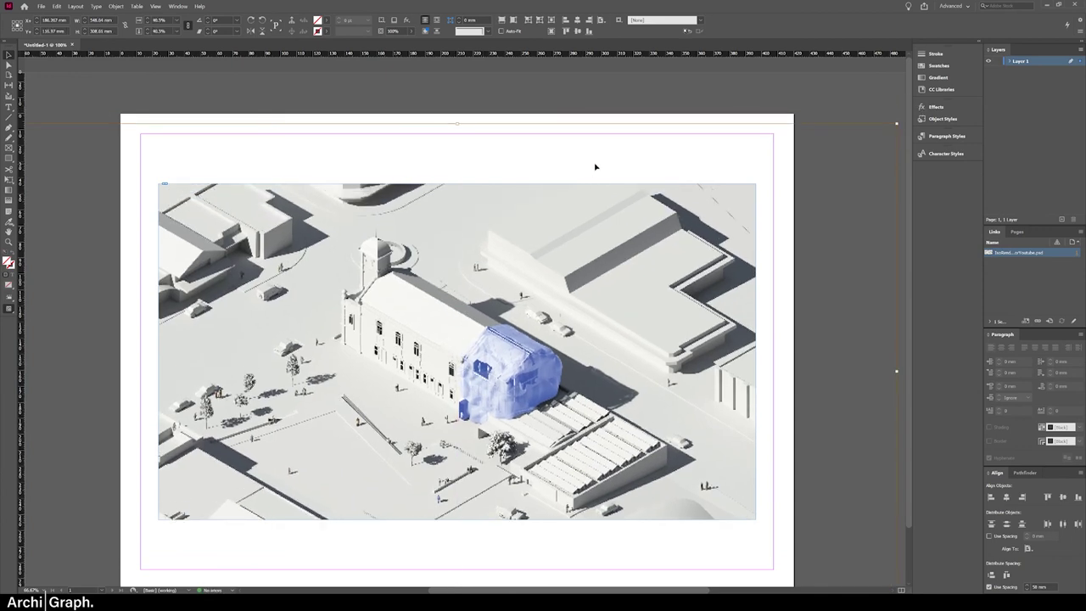
left_click_drag(450, 359, 456, 342)
left_click(623, 144)
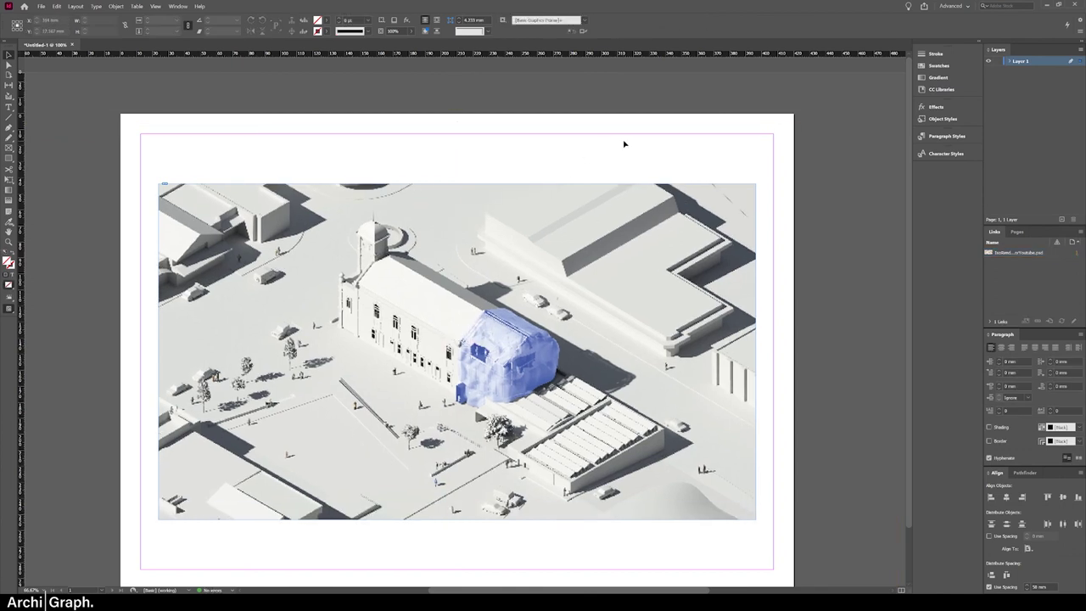
Place the isometric AI line drawing on the page and preview the finished sheet in full-screen presentation mode
key("shift+w")
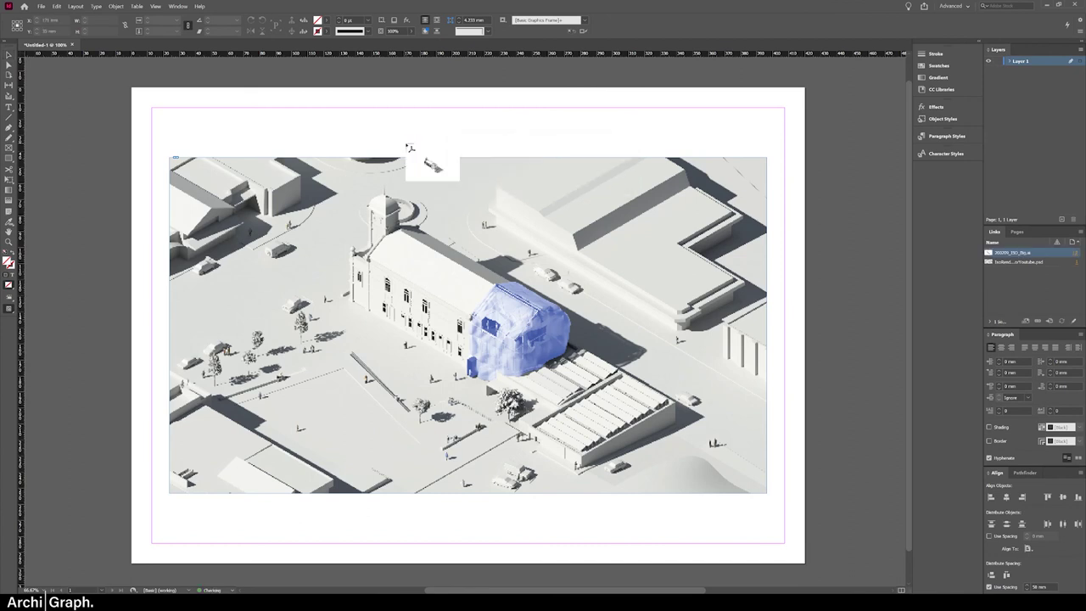
left_click(406, 143)
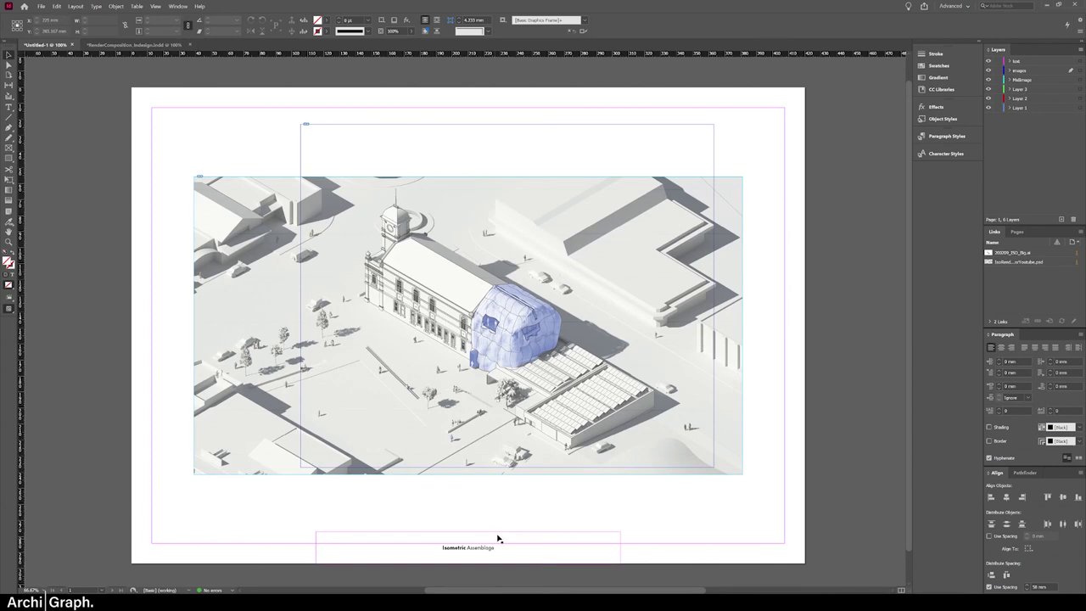
key("shift+w")
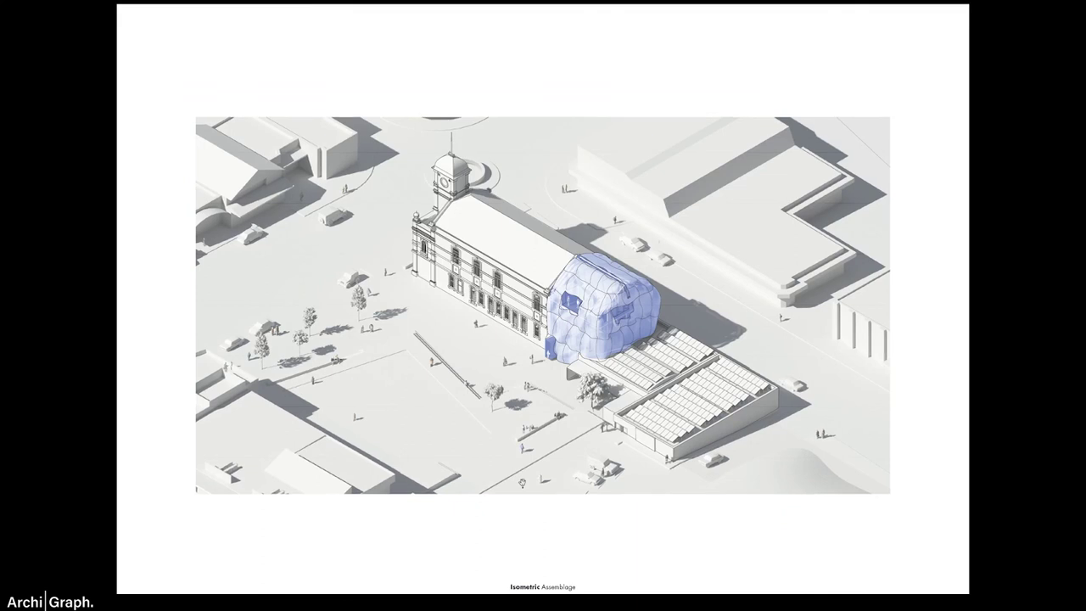